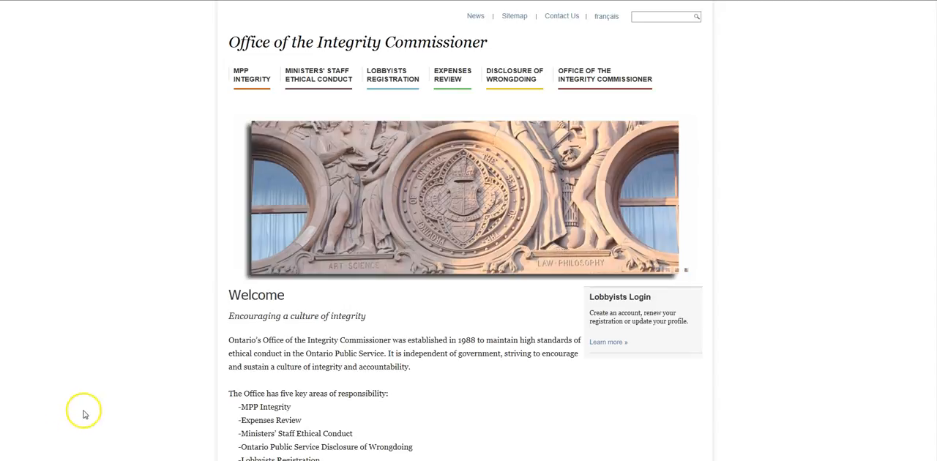
Open Lobbyists Registration and sign in with the lobbyist email, password and security question answer
{"action": "left_click", "coordinate": [393, 74]}
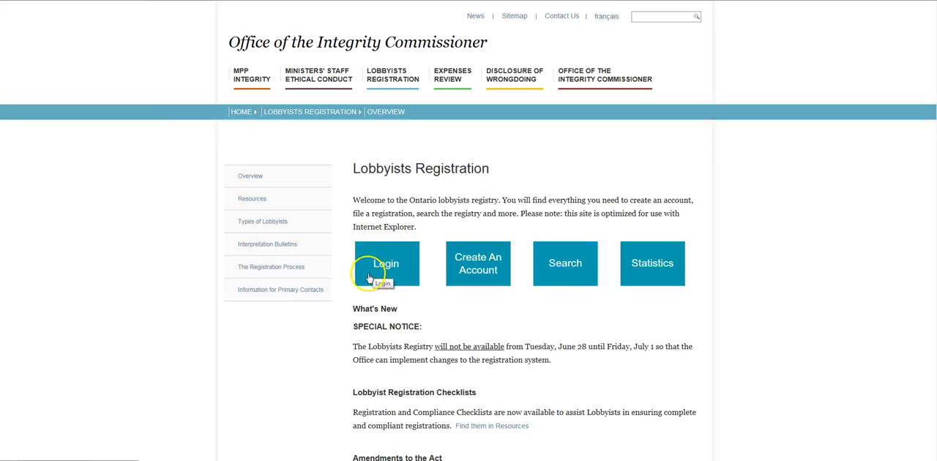
{"action": "left_click", "coordinate": [370, 278]}
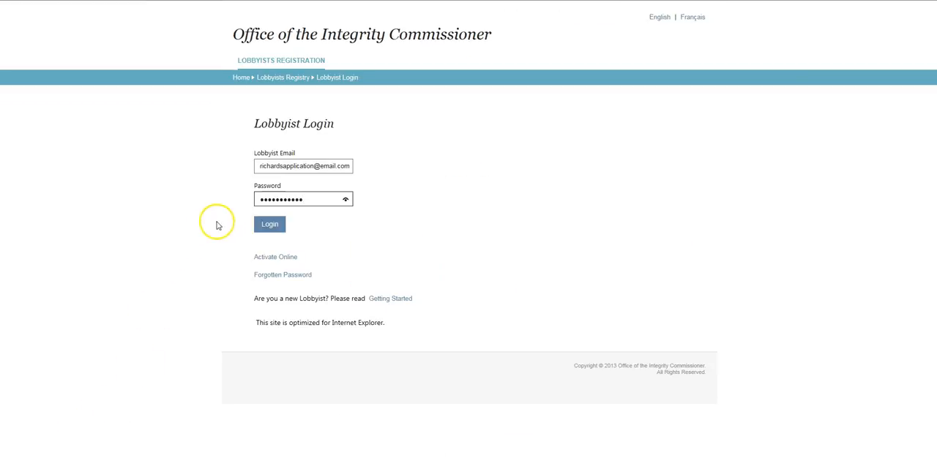
{"action": "left_click", "coordinate": [269, 226]}
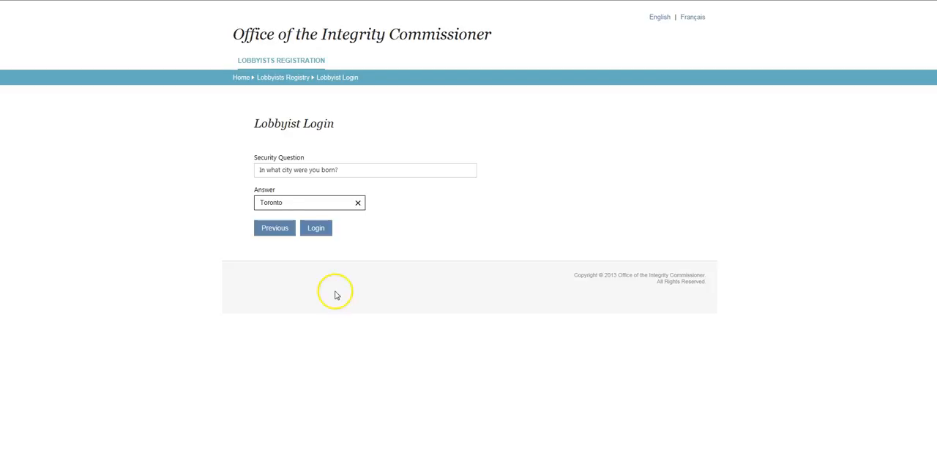
{"action": "left_click", "coordinate": [316, 229]}
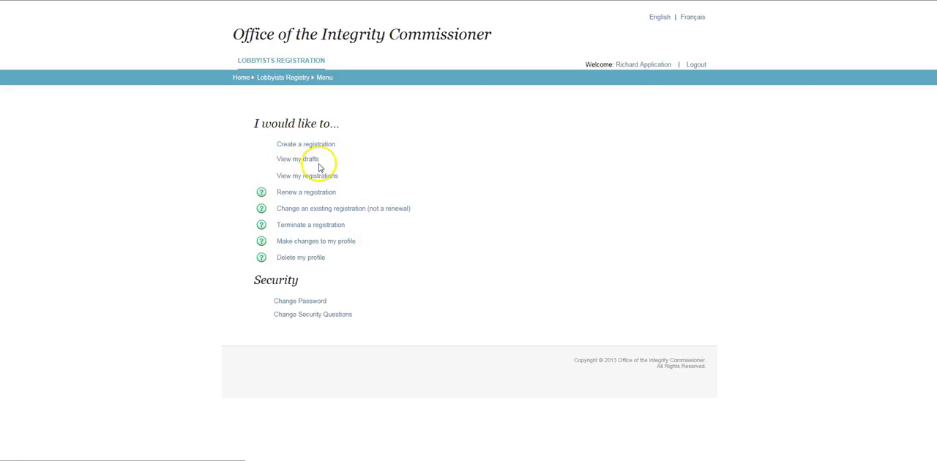
Start creating a new registration and proceed past the registration checklist
{"action": "left_click", "coordinate": [285, 147]}
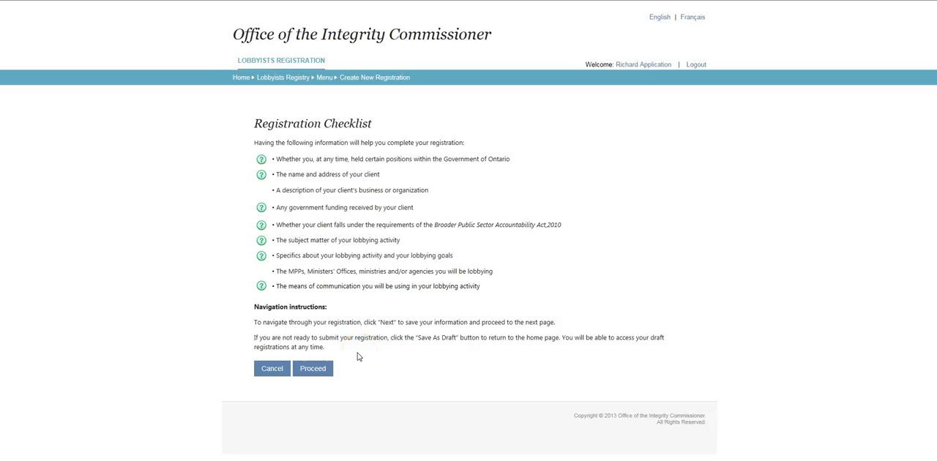
{"action": "left_click", "coordinate": [317, 368]}
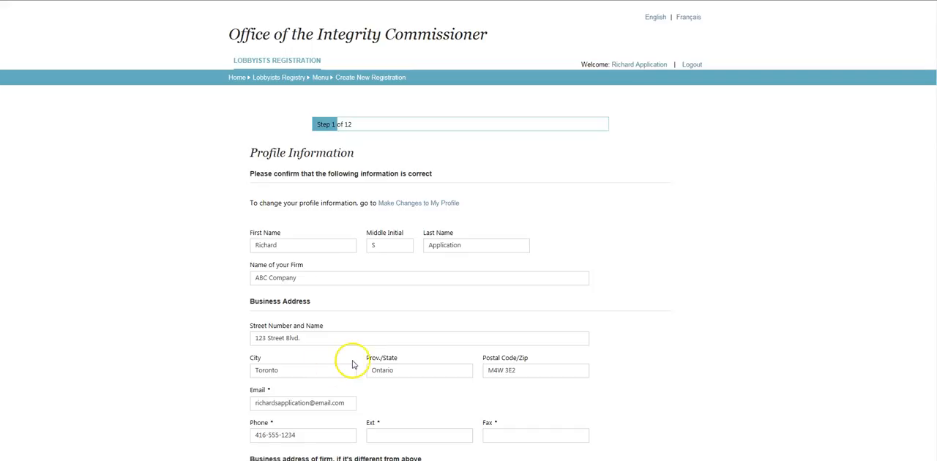
Review the prefilled profile information and continue to the Former Public Offices Held page
{"action": "scroll", "coordinate": [369, 350], "scroll_direction": "down", "scroll_amount": 1}
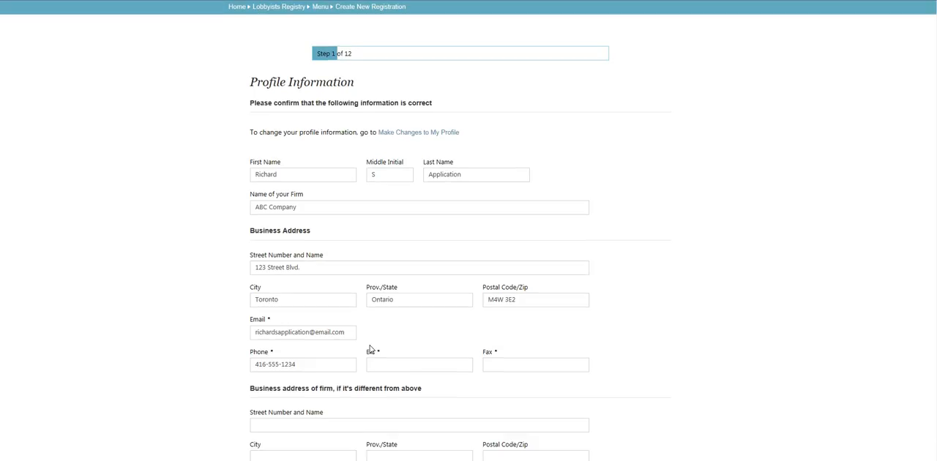
{"action": "scroll", "coordinate": [370, 349], "scroll_direction": "down", "scroll_amount": 1}
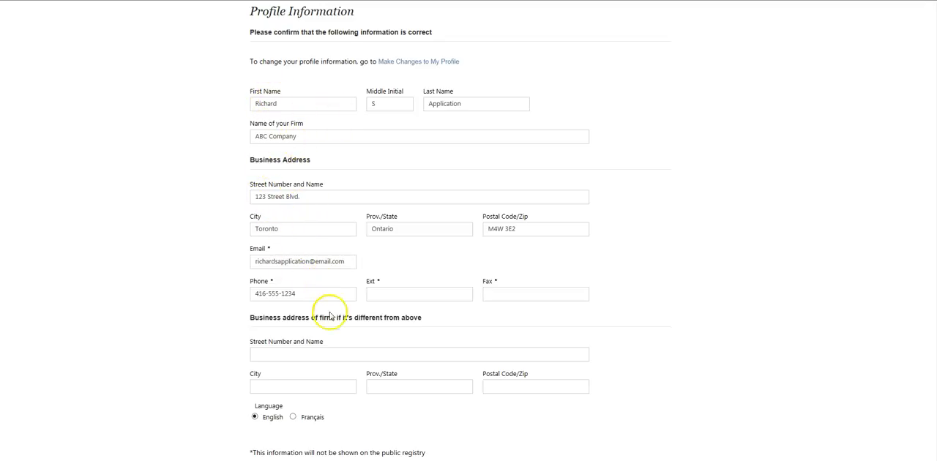
{"action": "scroll", "coordinate": [345, 323], "scroll_direction": "down", "scroll_amount": 1}
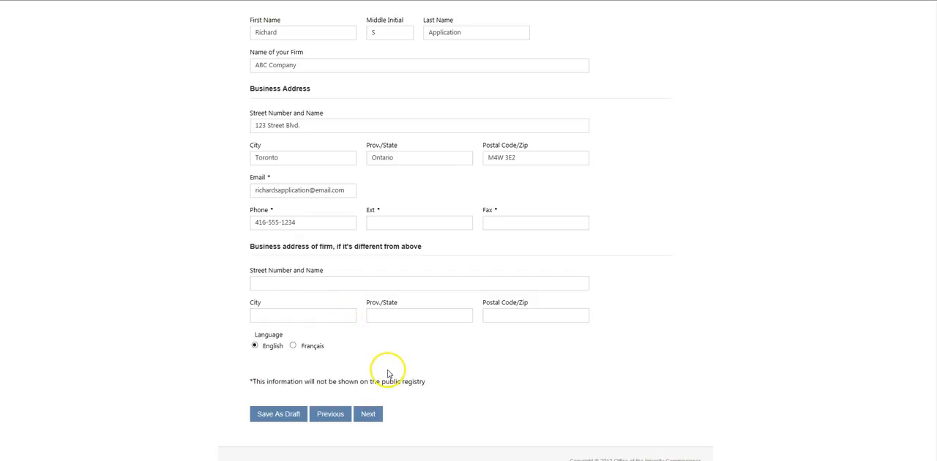
{"action": "left_click", "coordinate": [370, 418]}
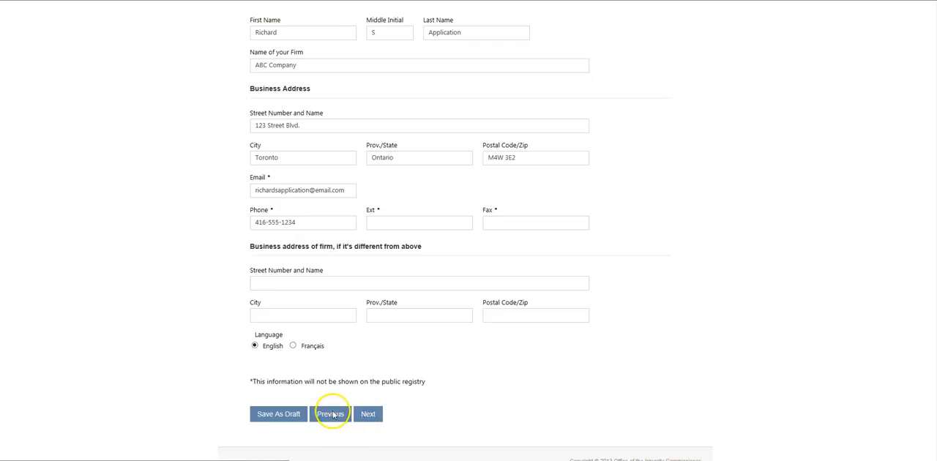
{"action": "left_click", "coordinate": [368, 415]}
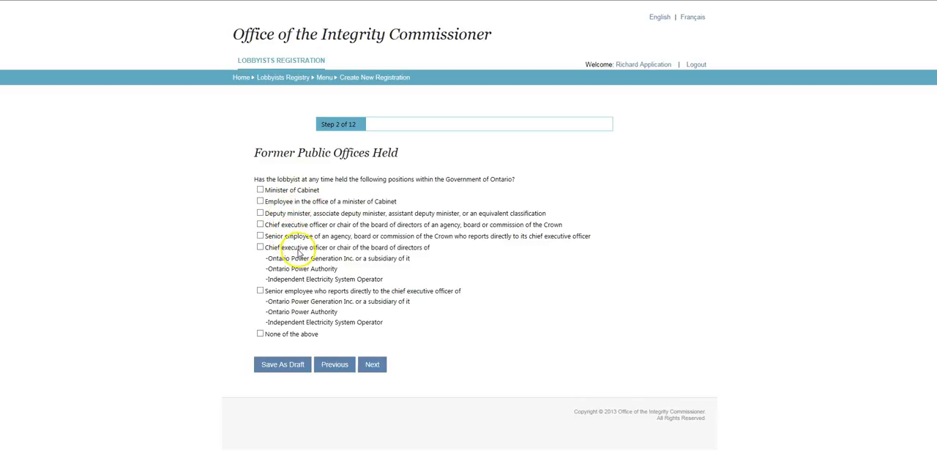
Select None of the above for former public offices held and continue to Client Information
{"action": "left_click", "coordinate": [260, 335]}
{"action": "left_click", "coordinate": [373, 369]}
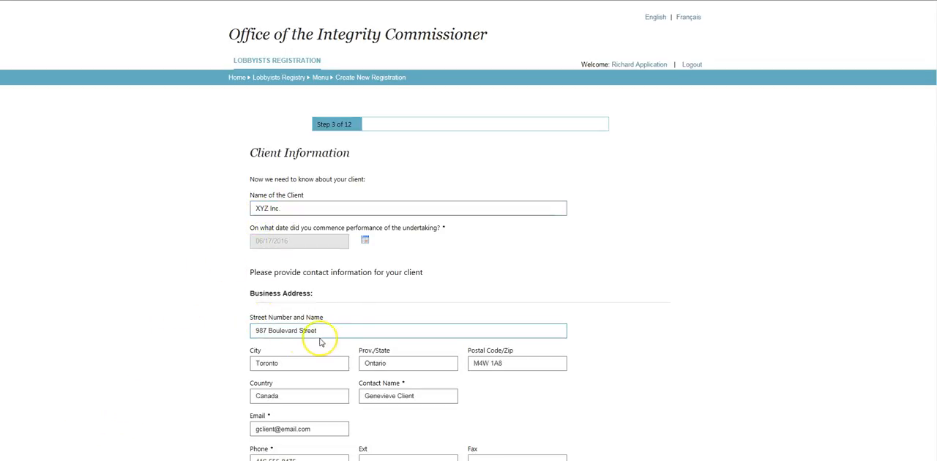
Set the undertaking commencement date to June 17, 2016 using the date picker
{"action": "scroll", "coordinate": [334, 344], "scroll_direction": "down", "scroll_amount": 1}
{"action": "scroll", "coordinate": [339, 347], "scroll_direction": "down", "scroll_amount": 1}
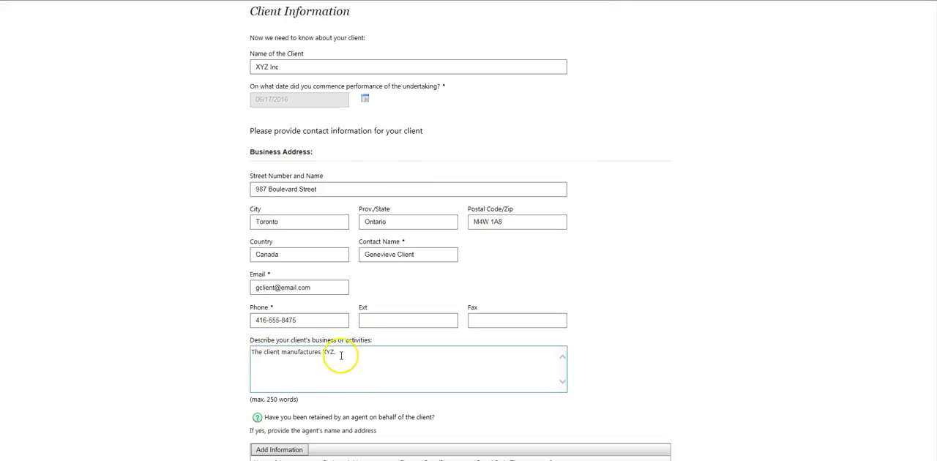
{"action": "scroll", "coordinate": [338, 353], "scroll_direction": "up", "scroll_amount": 1}
{"action": "left_click", "coordinate": [366, 170]}
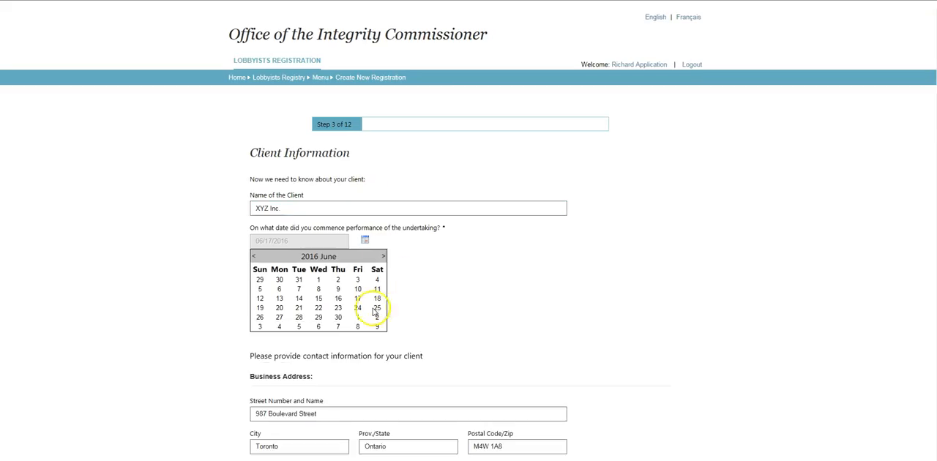
{"action": "left_click", "coordinate": [358, 298]}
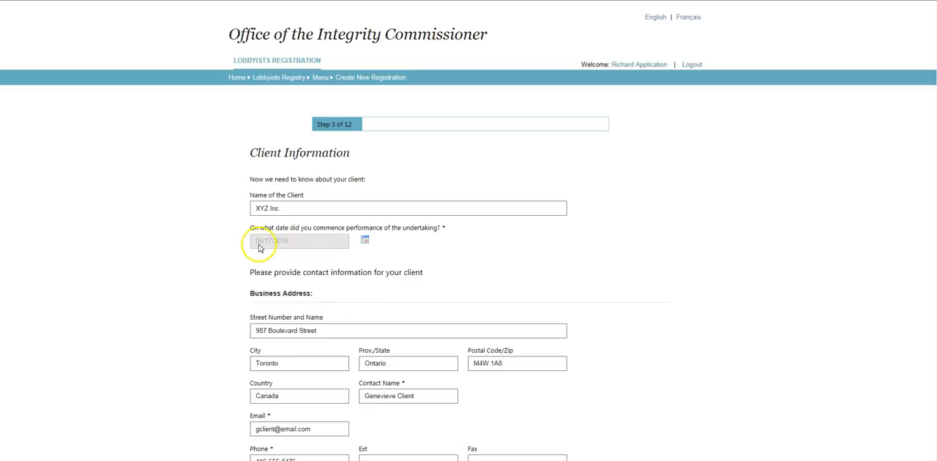
{"action": "scroll", "coordinate": [284, 252], "scroll_direction": "down", "scroll_amount": 1}
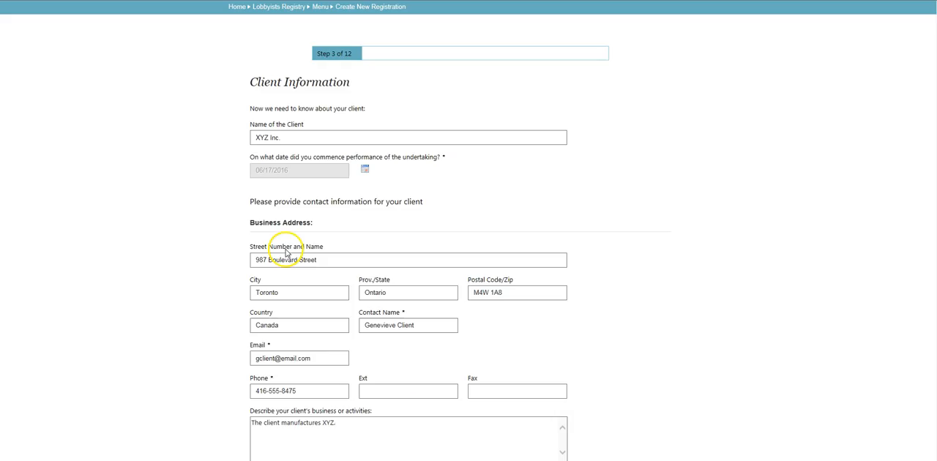
{"action": "scroll", "coordinate": [286, 253], "scroll_direction": "down", "scroll_amount": 3}
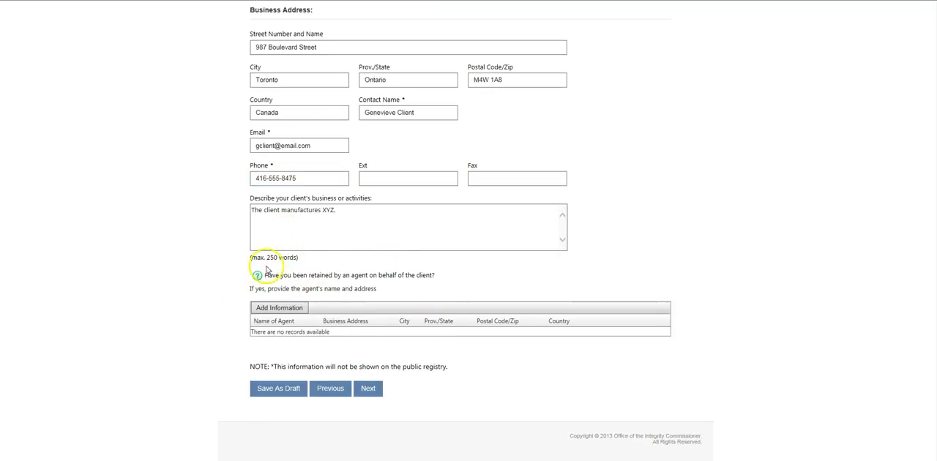
{"action": "left_click", "coordinate": [281, 309]}
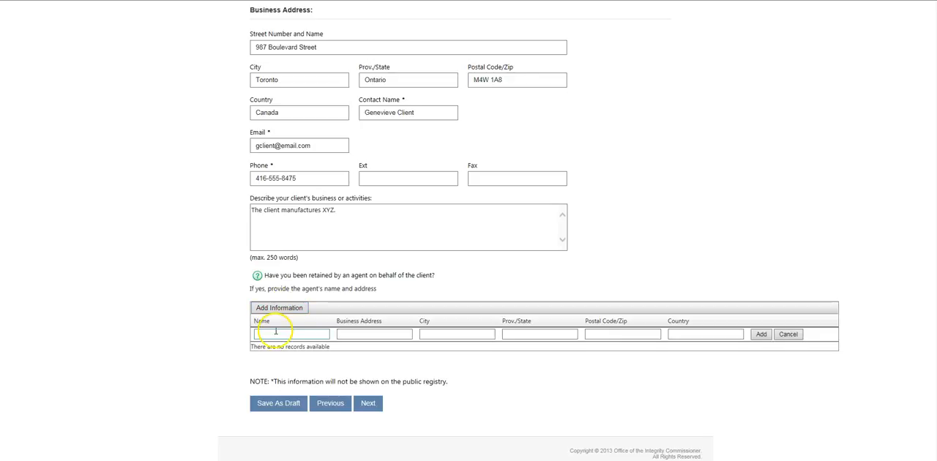
{"action": "left_click", "coordinate": [526, 334]}
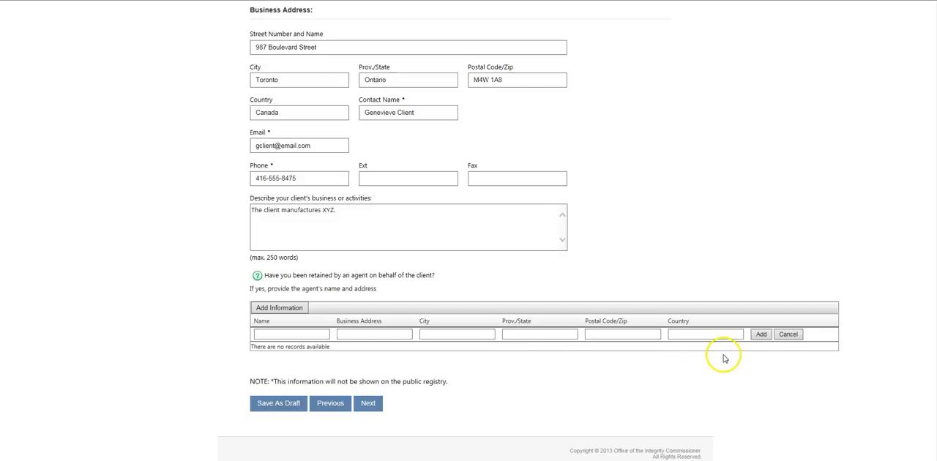
{"action": "left_click", "coordinate": [789, 335]}
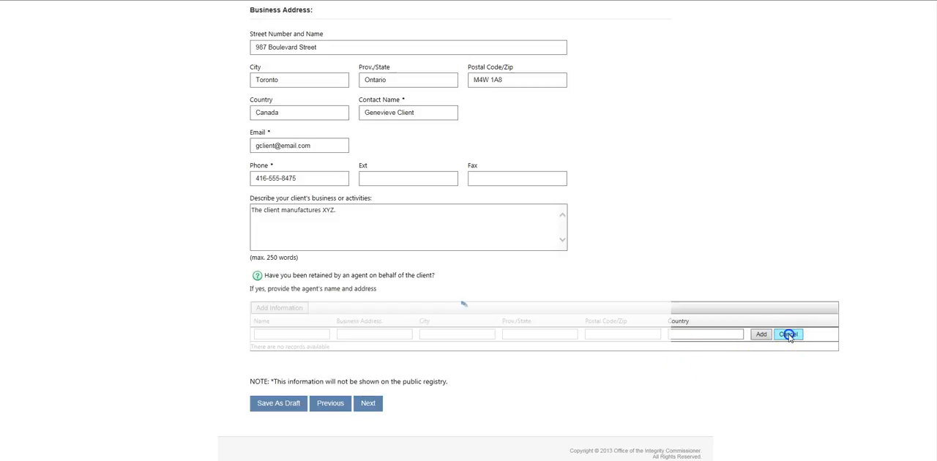
Continue to Additional Client Information and save the parent corporation record LMNOP Limited, 456 Rue Avenue, Toronto, Ontario, M4W 2V1, Canada
{"action": "left_click", "coordinate": [378, 393]}
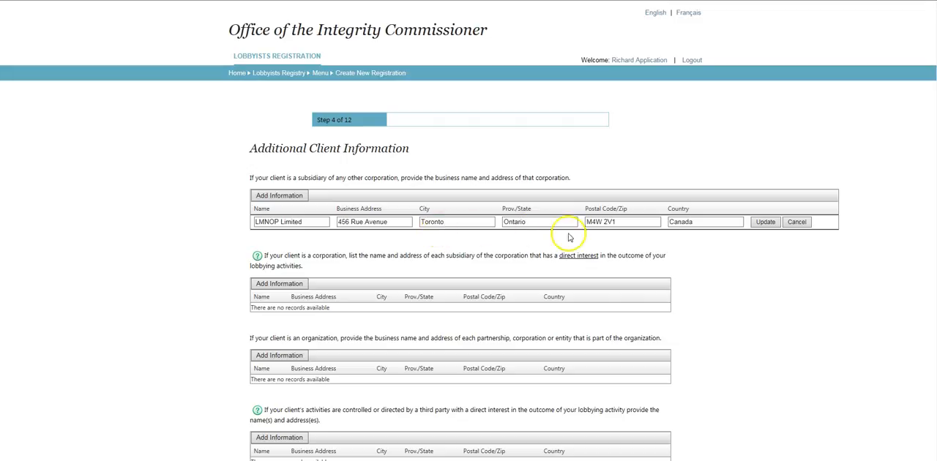
{"action": "left_click", "coordinate": [766, 224]}
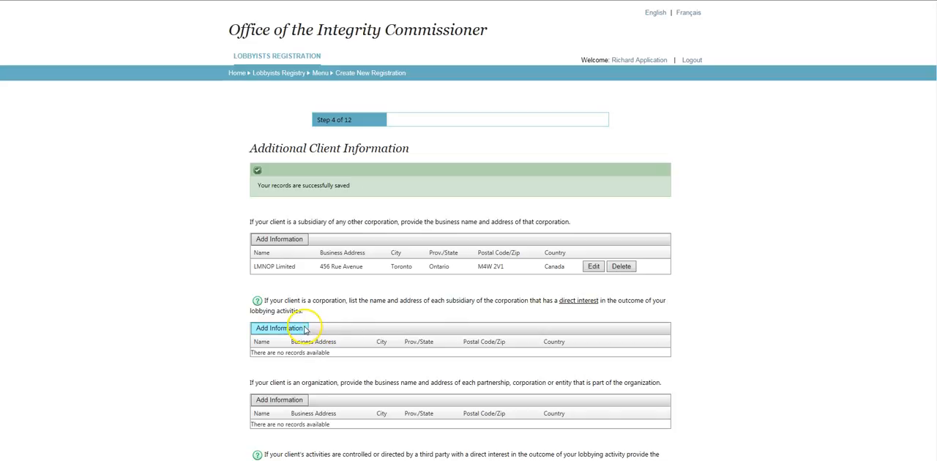
Examine the remaining client information sections and the help note for the $750 contribution question
{"action": "scroll", "coordinate": [330, 326], "scroll_direction": "down", "scroll_amount": 4}
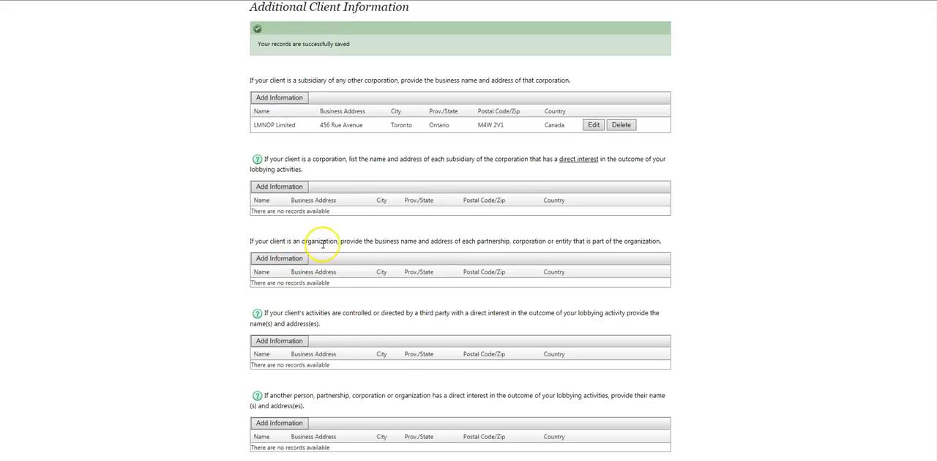
{"action": "scroll", "coordinate": [341, 255], "scroll_direction": "down", "scroll_amount": 4}
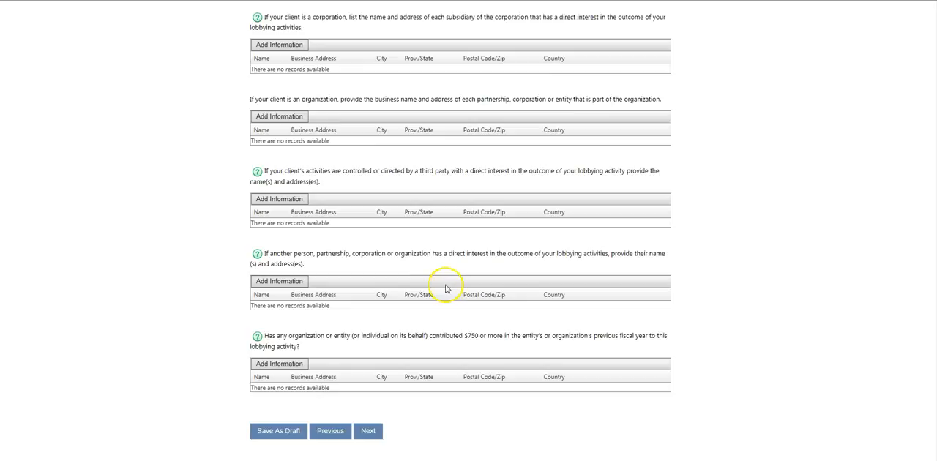
{"action": "scroll", "coordinate": [446, 288], "scroll_direction": "down", "scroll_amount": 1}
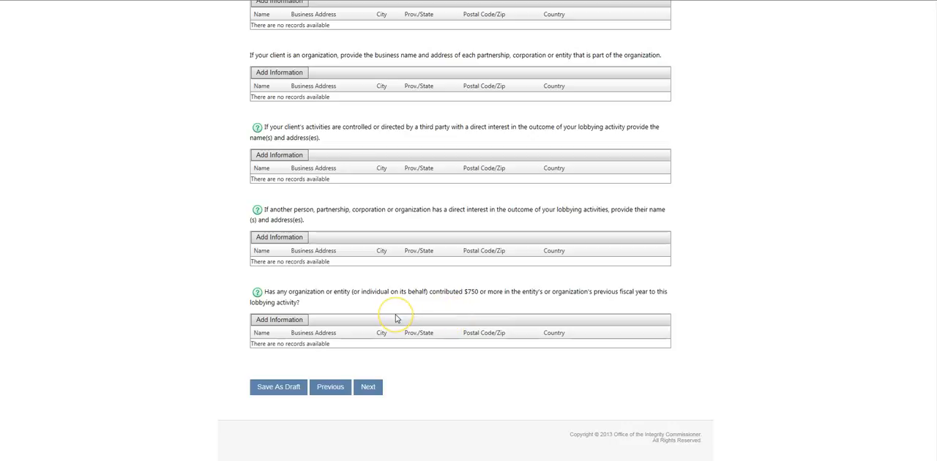
{"action": "scroll", "coordinate": [395, 318], "scroll_direction": "up", "scroll_amount": 1}
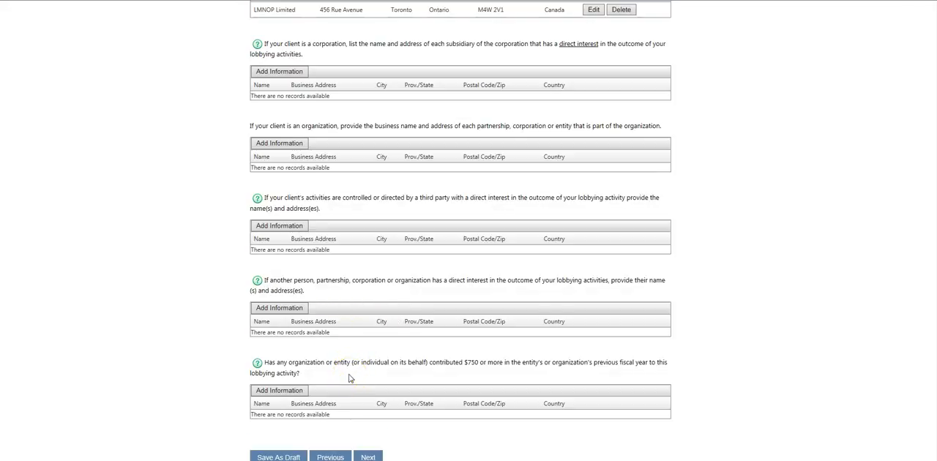
{"action": "scroll", "coordinate": [348, 369], "scroll_direction": "up", "scroll_amount": 1}
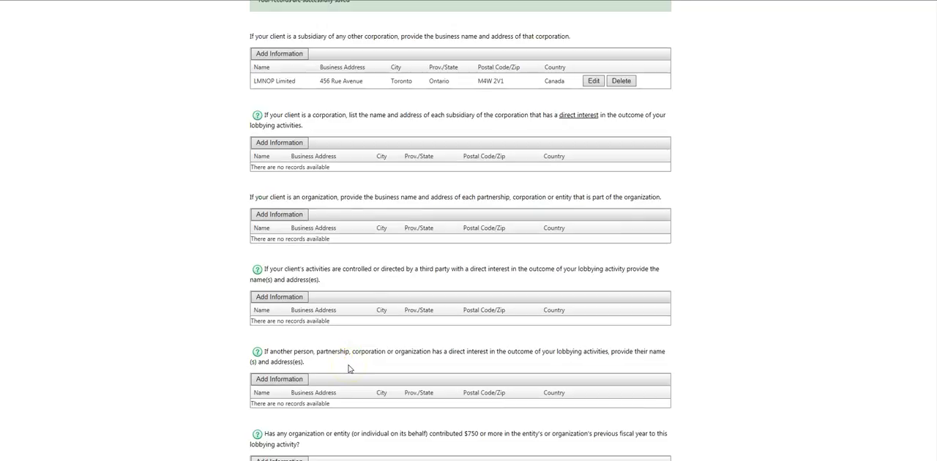
{"action": "scroll", "coordinate": [348, 368], "scroll_direction": "down", "scroll_amount": 2}
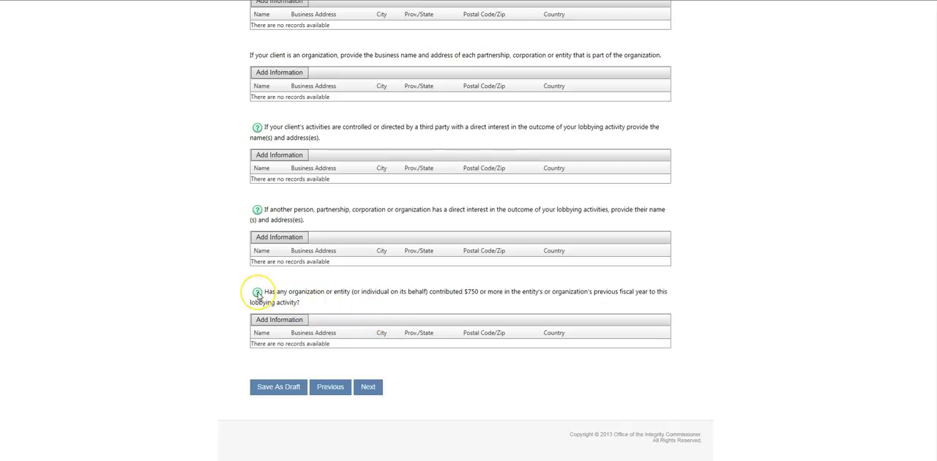
{"action": "mouse_move", "coordinate": [258, 294]}
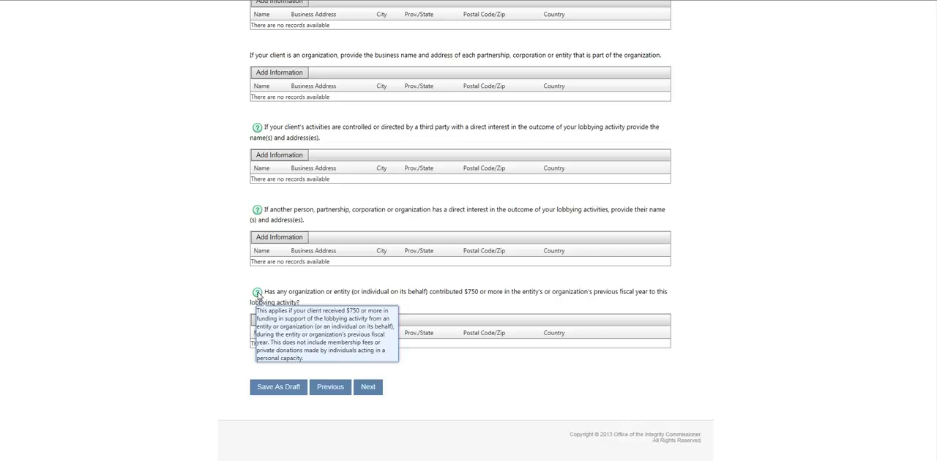
Continue to Government Funding, answer Yes, and add Ministry of Finance funding of $250,000.00
{"action": "left_click", "coordinate": [370, 388]}
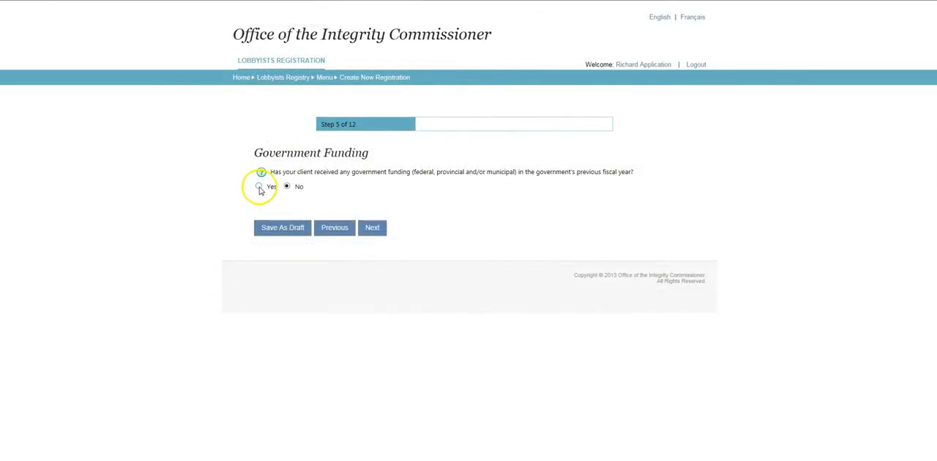
{"action": "left_click", "coordinate": [259, 187]}
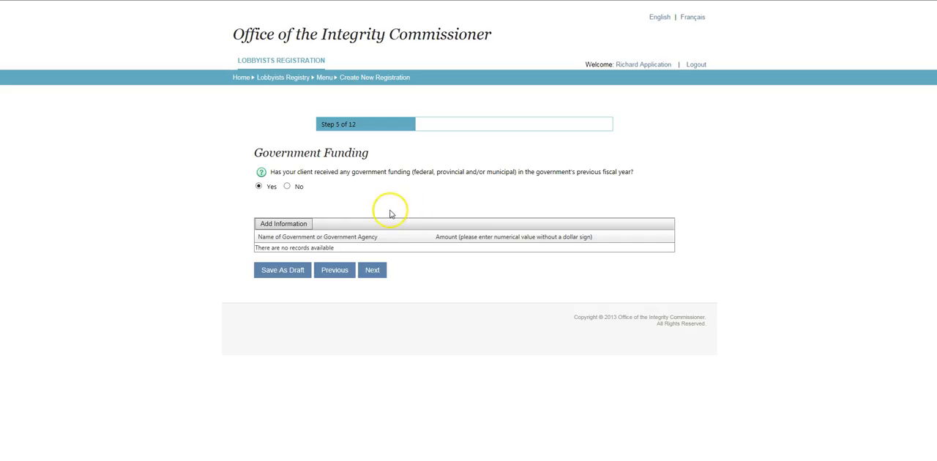
{"action": "left_click", "coordinate": [296, 224]}
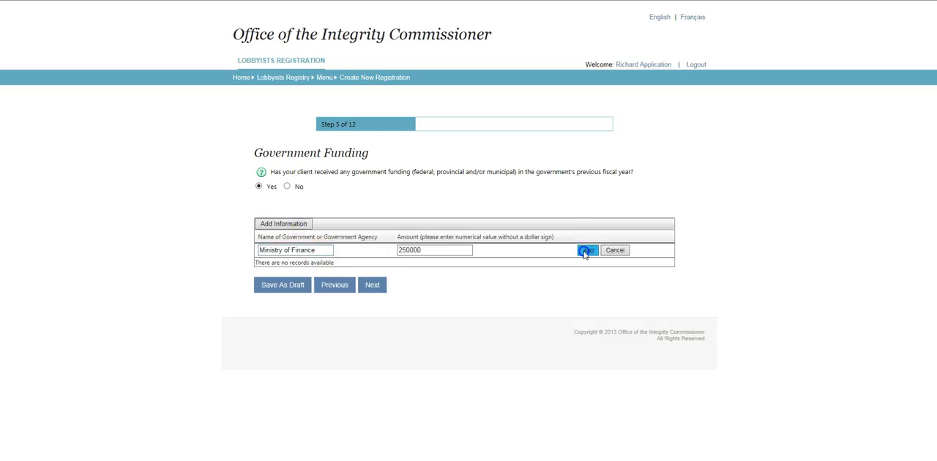
{"action": "left_click", "coordinate": [584, 250]}
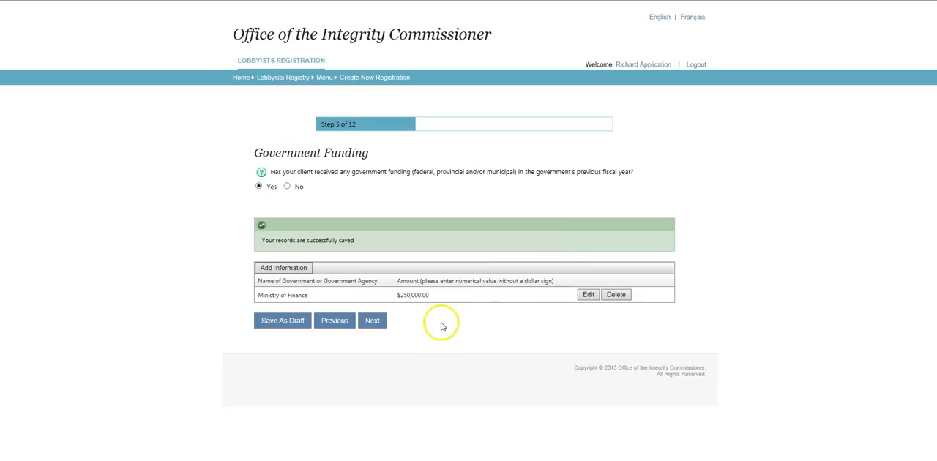
Continue to the Broader Public Sector Accountability Act page and answer Yes to the $10 million public funds question
{"action": "left_click", "coordinate": [373, 323]}
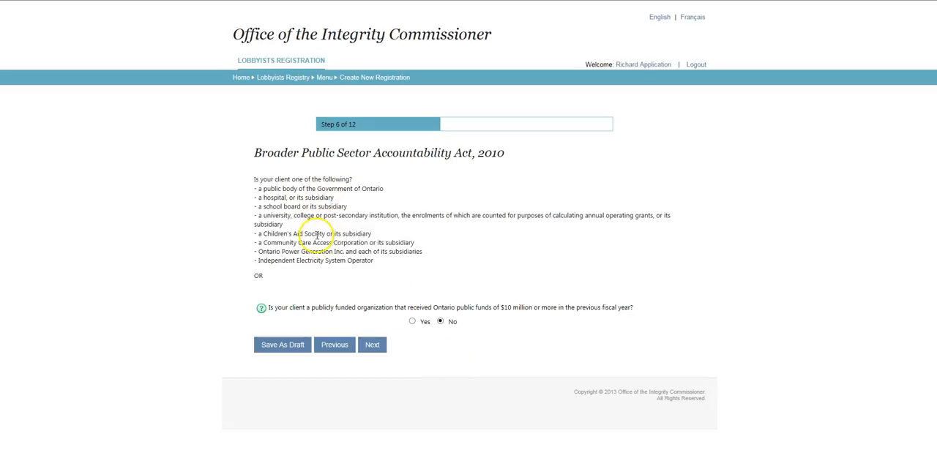
{"action": "left_click", "coordinate": [413, 322]}
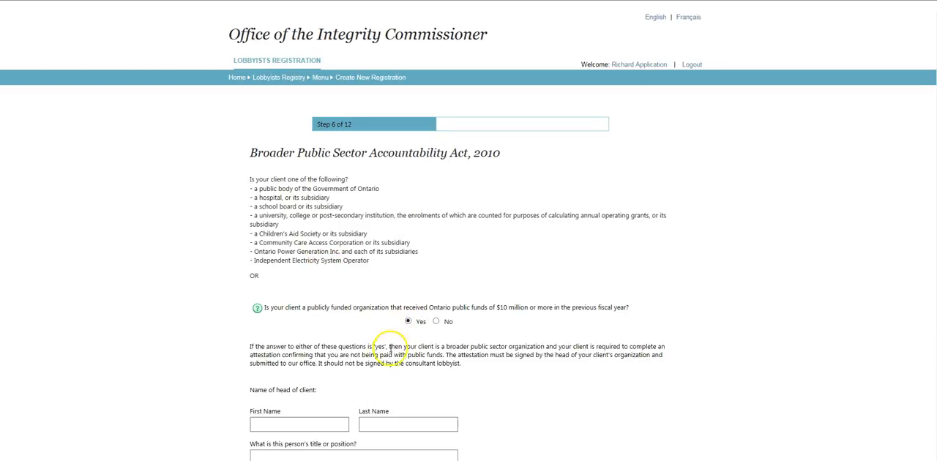
{"action": "scroll", "coordinate": [367, 376], "scroll_direction": "down", "scroll_amount": 1}
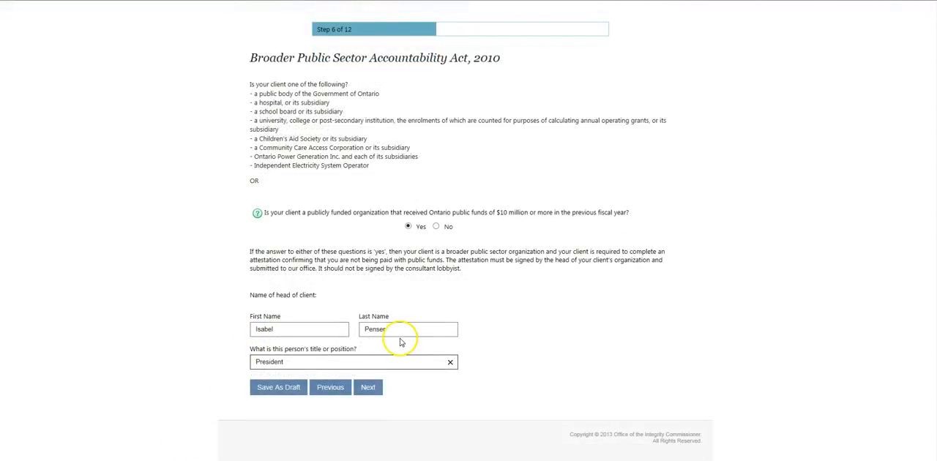
Continue past the Broader Public Sector page and review the generated attestation form for the client's head
{"action": "left_click", "coordinate": [369, 392]}
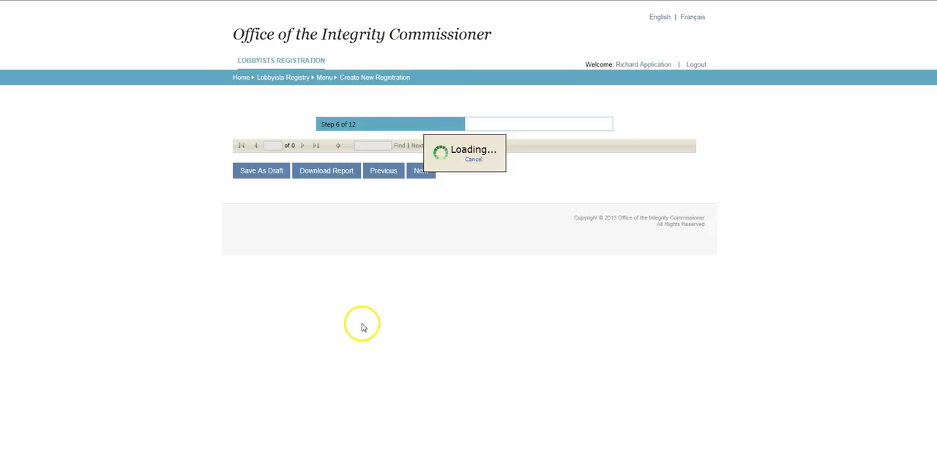
{"action": "scroll", "coordinate": [361, 316], "scroll_direction": "down", "scroll_amount": 2}
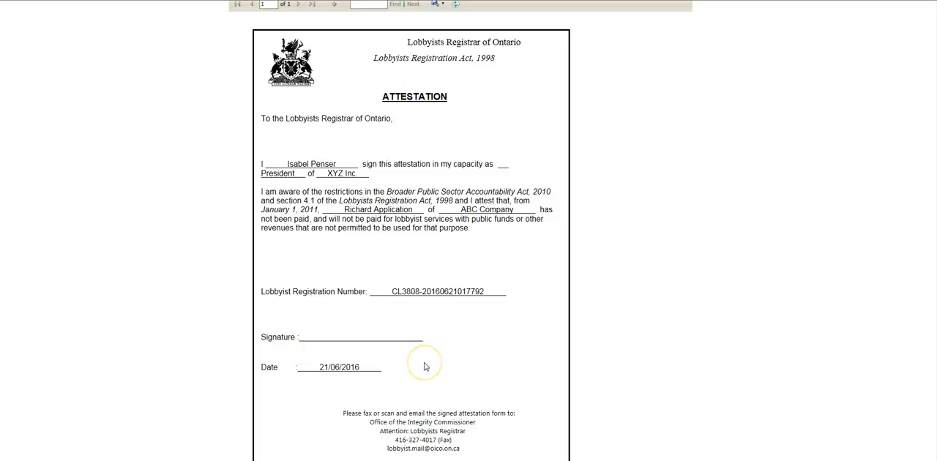
{"action": "scroll", "coordinate": [425, 367], "scroll_direction": "up", "scroll_amount": 2}
{"action": "scroll", "coordinate": [425, 360], "scroll_direction": "down", "scroll_amount": 4}
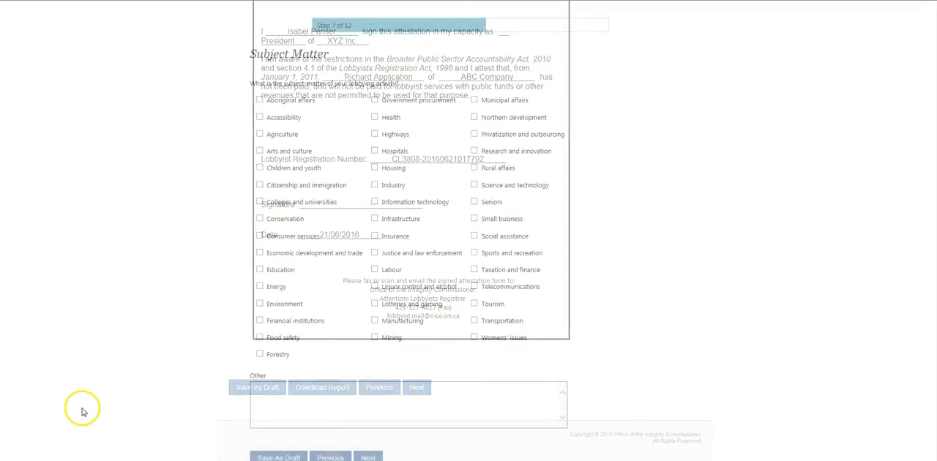
Select Labour as the subject matter of the lobbying activity and continue to Lobbying Activity
{"action": "left_click", "coordinate": [374, 269]}
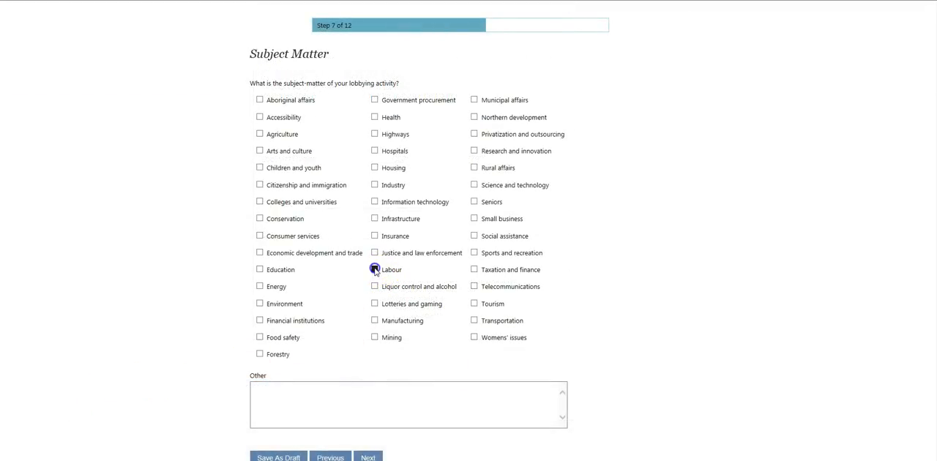
{"action": "left_click", "coordinate": [368, 457]}
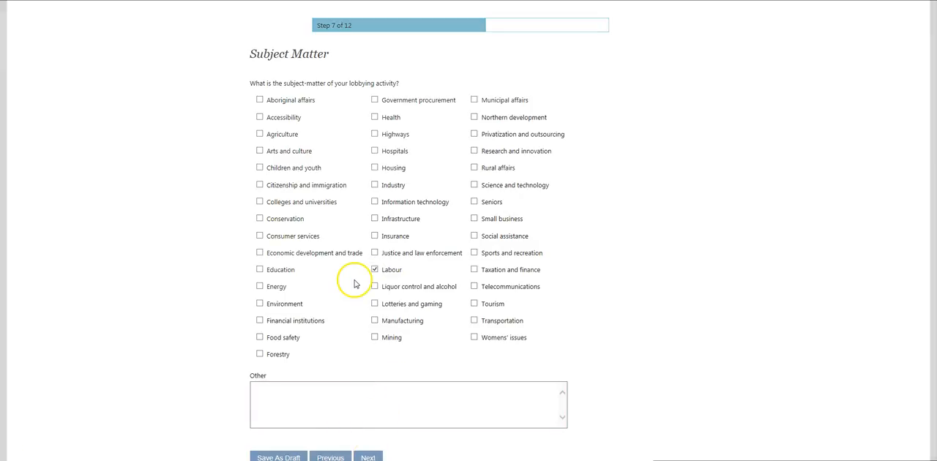
{"action": "scroll", "coordinate": [354, 283], "scroll_direction": "down", "scroll_amount": 2}
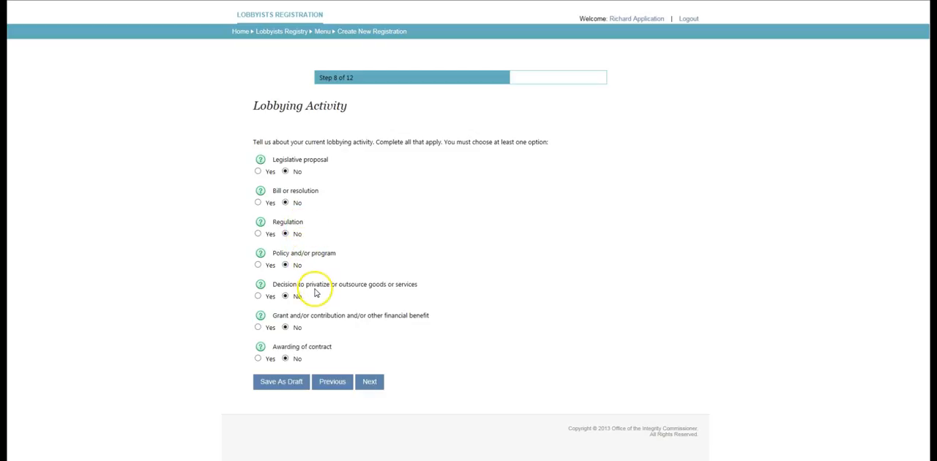
Examine the help notes for each type of lobbying activity
{"action": "mouse_move", "coordinate": [262, 162]}
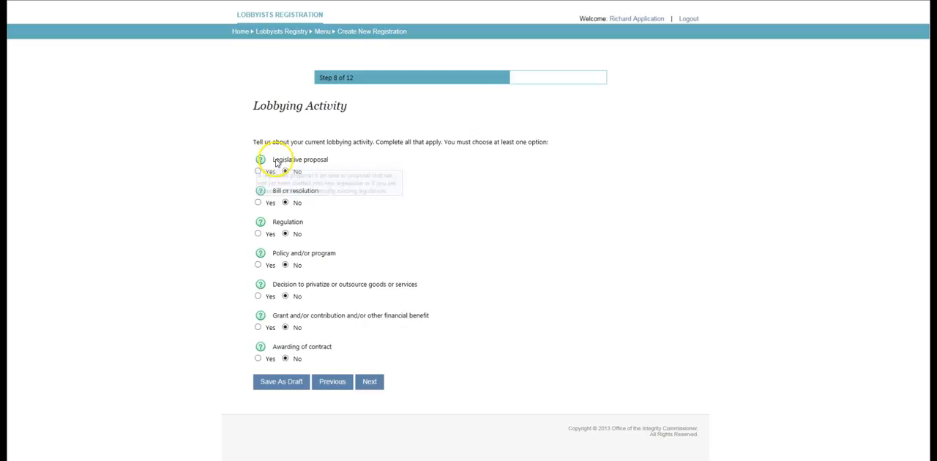
{"action": "mouse_move", "coordinate": [260, 192]}
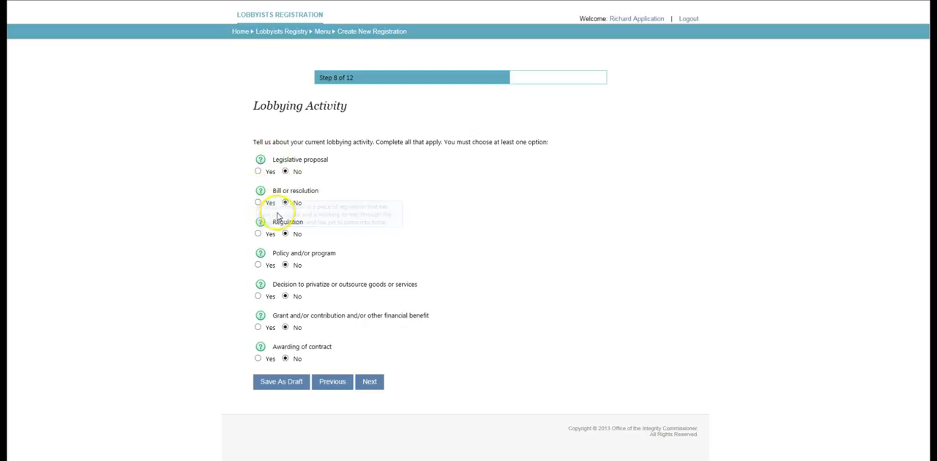
{"action": "mouse_move", "coordinate": [261, 225]}
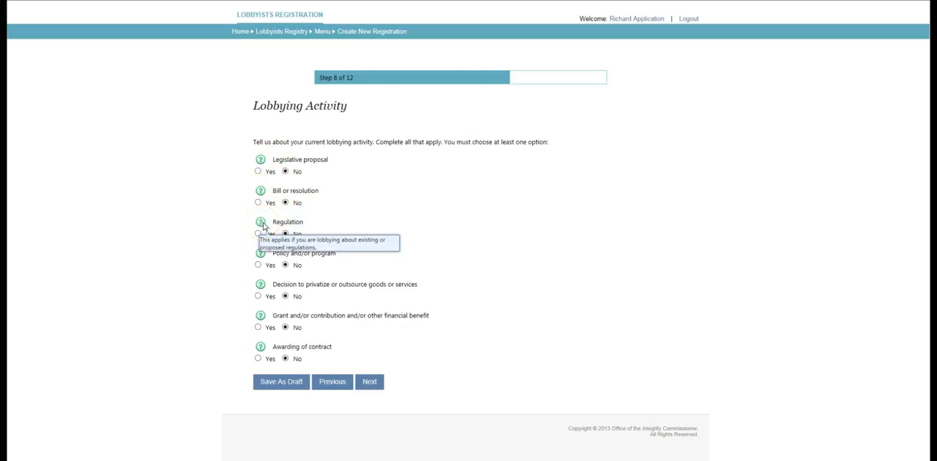
{"action": "mouse_move", "coordinate": [260, 256]}
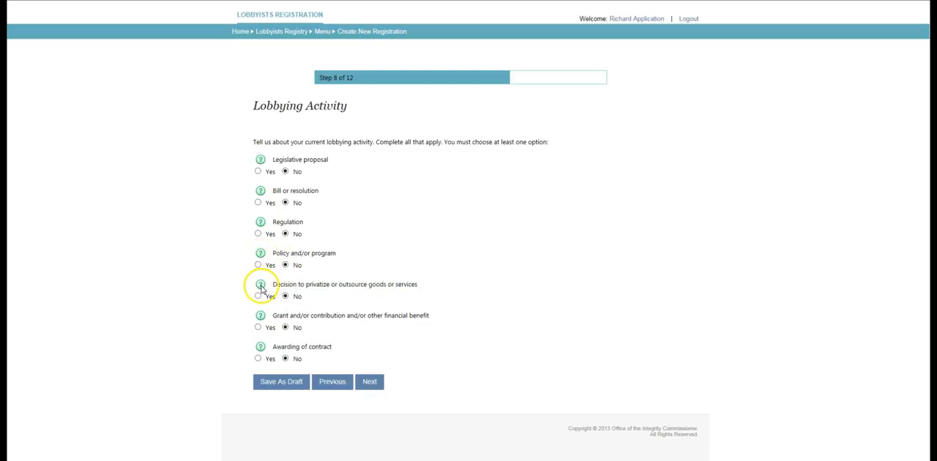
{"action": "mouse_move", "coordinate": [262, 288]}
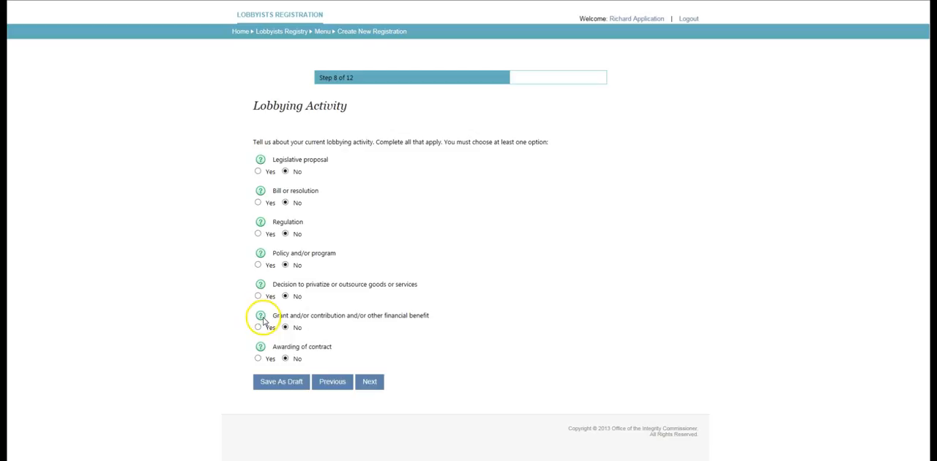
{"action": "mouse_move", "coordinate": [261, 350]}
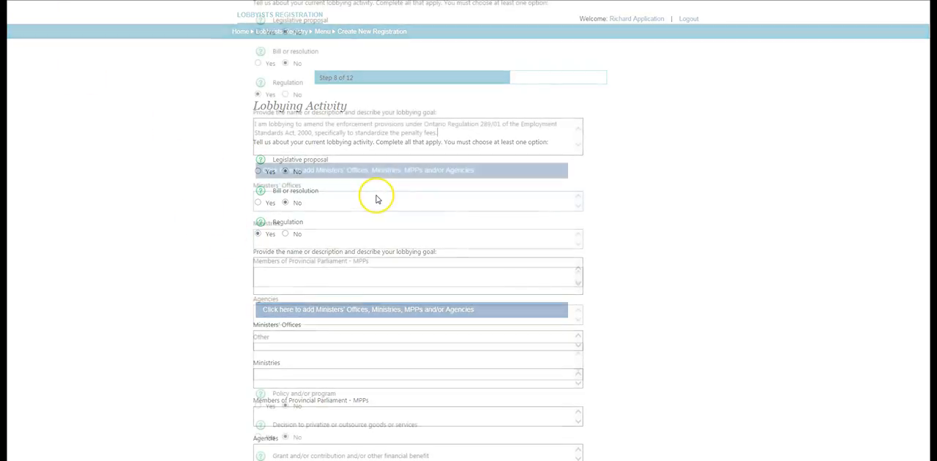
For the Regulation activity, add Office of the Minister of Labour, Ministry of Labour, Member for Ajax—Pickering and Building Code Commission
{"action": "left_click", "coordinate": [328, 172]}
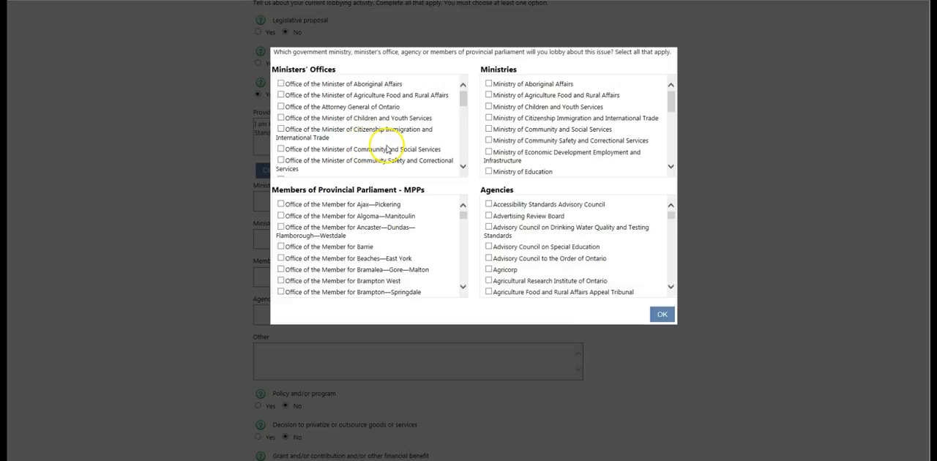
{"action": "left_click", "coordinate": [281, 204]}
{"action": "scroll", "coordinate": [378, 136], "scroll_direction": "down", "scroll_amount": 5}
{"action": "scroll", "coordinate": [379, 130], "scroll_direction": "down", "scroll_amount": 2}
{"action": "left_click", "coordinate": [281, 135]}
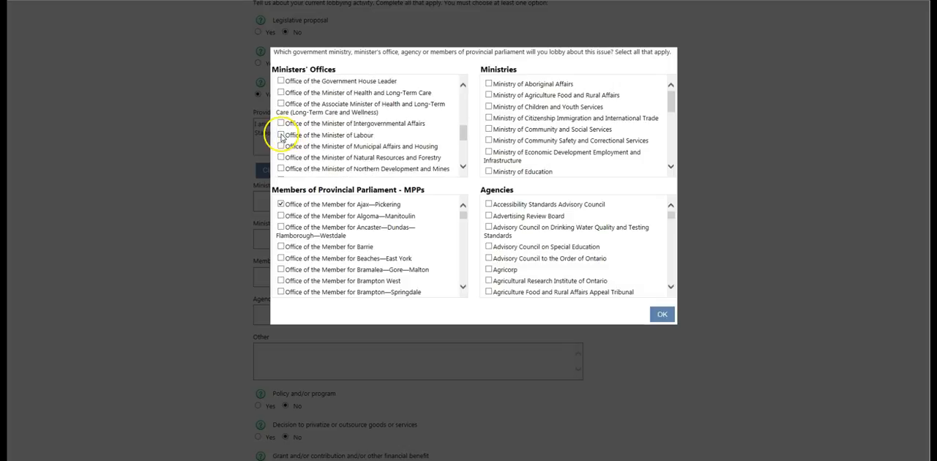
{"action": "scroll", "coordinate": [567, 143], "scroll_direction": "down", "scroll_amount": 5}
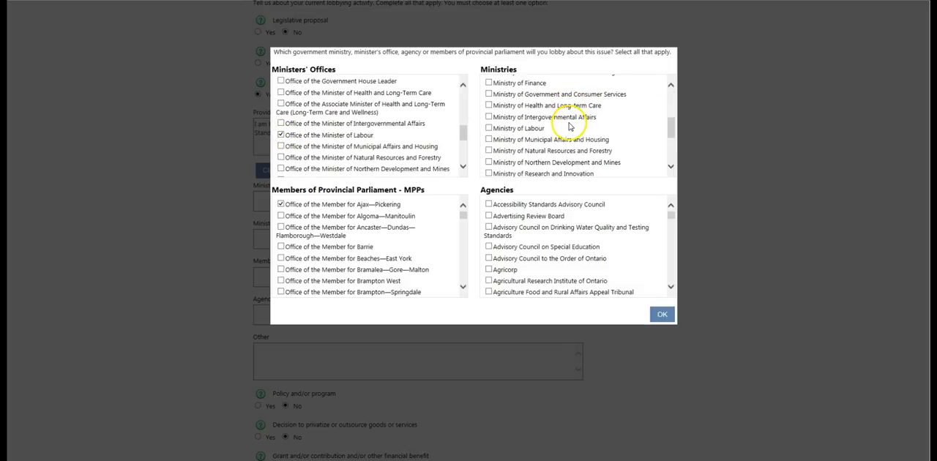
{"action": "scroll", "coordinate": [562, 242], "scroll_direction": "down", "scroll_amount": 4}
{"action": "scroll", "coordinate": [561, 233], "scroll_direction": "down", "scroll_amount": 2}
{"action": "left_click", "coordinate": [489, 215]}
{"action": "left_click", "coordinate": [661, 313]}
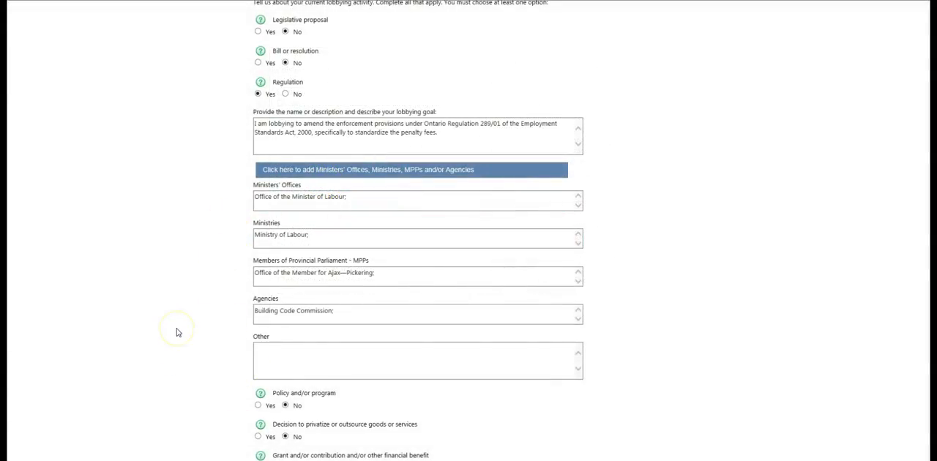
Answer Yes to the Policy and/or program lobbying activity
{"action": "scroll", "coordinate": [176, 331], "scroll_direction": "down", "scroll_amount": 1}
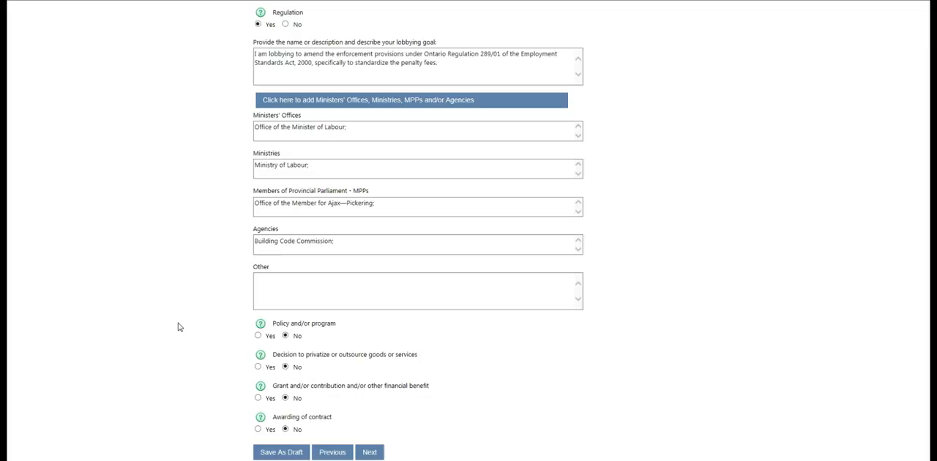
{"action": "scroll", "coordinate": [178, 327], "scroll_direction": "down", "scroll_amount": 1}
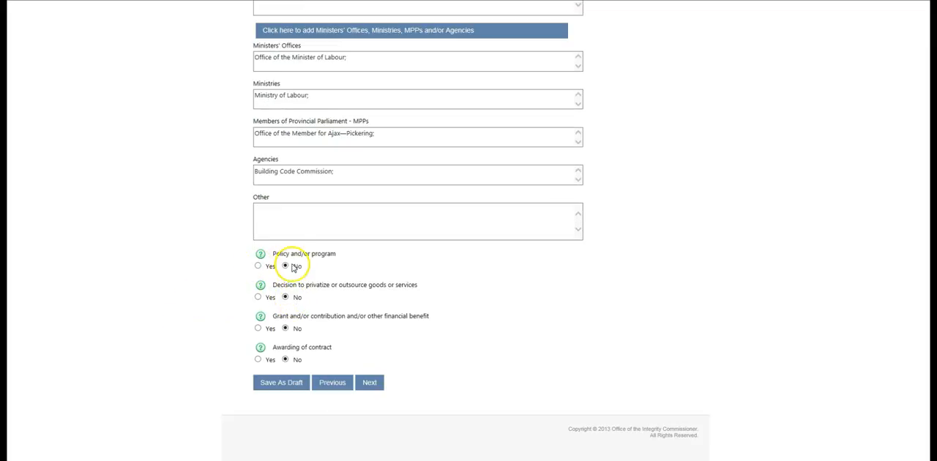
{"action": "left_click", "coordinate": [258, 266]}
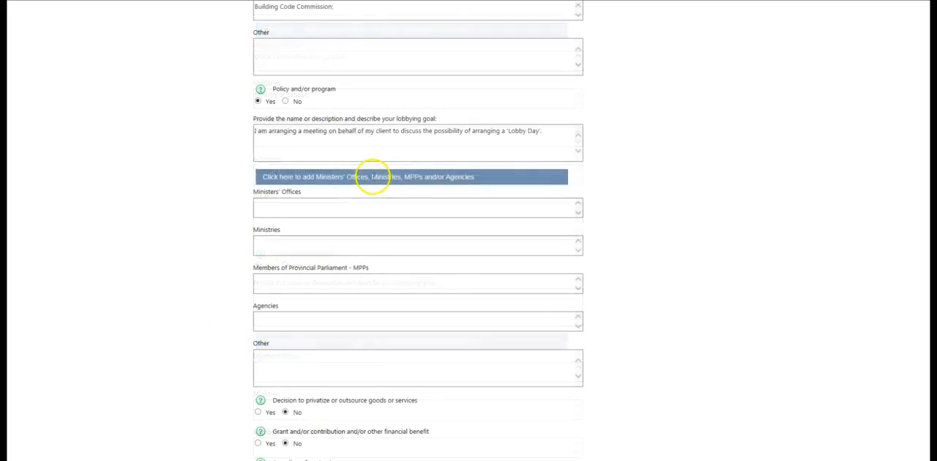
Add several ministers' offices, starting with Aboriginal Affairs, Agriculture Food and Rural Affairs and Attorney General, to the policy activity
{"action": "left_click", "coordinate": [373, 179]}
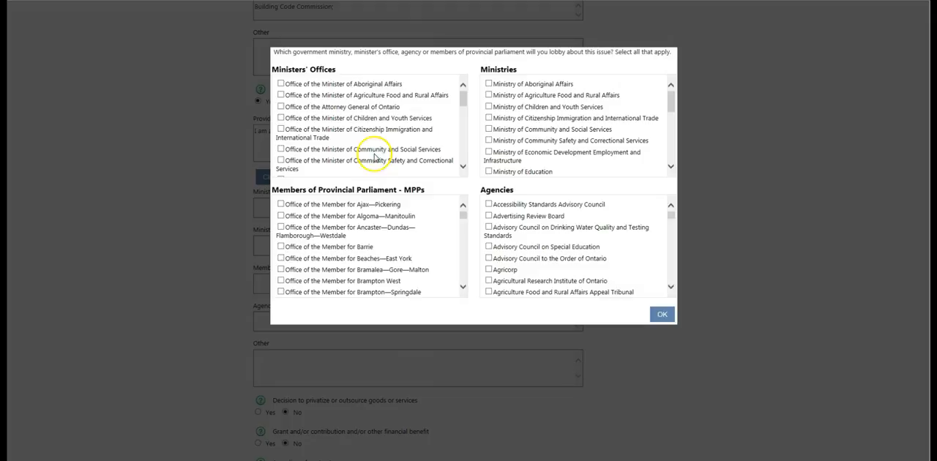
{"action": "left_click", "coordinate": [281, 85]}
{"action": "left_click", "coordinate": [281, 96]}
{"action": "left_click", "coordinate": [281, 107]}
{"action": "left_click", "coordinate": [281, 128]}
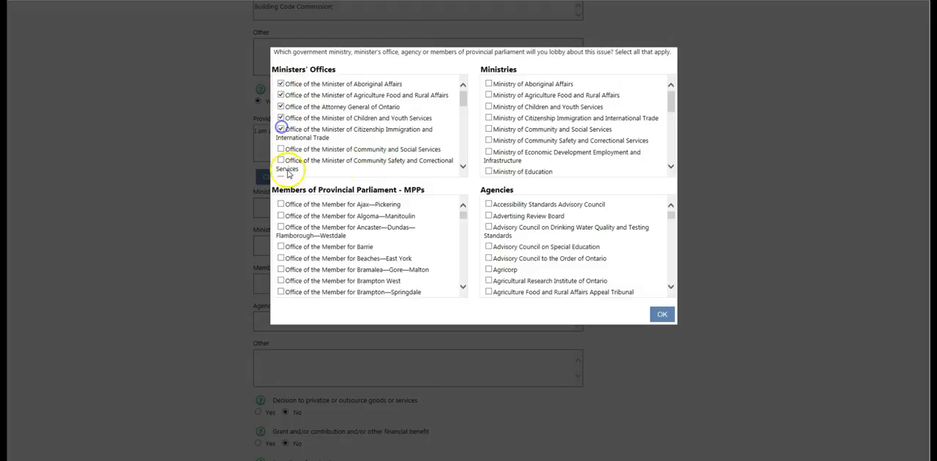
{"action": "left_click", "coordinate": [464, 167]}
{"action": "left_click", "coordinate": [463, 166]}
{"action": "left_click", "coordinate": [281, 130]}
{"action": "left_click", "coordinate": [282, 153]}
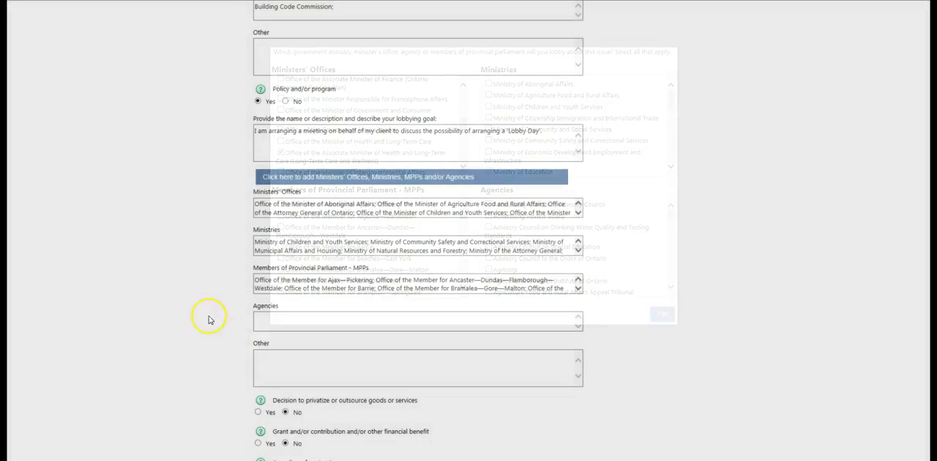
{"action": "scroll", "coordinate": [210, 309], "scroll_direction": "down", "scroll_amount": 1}
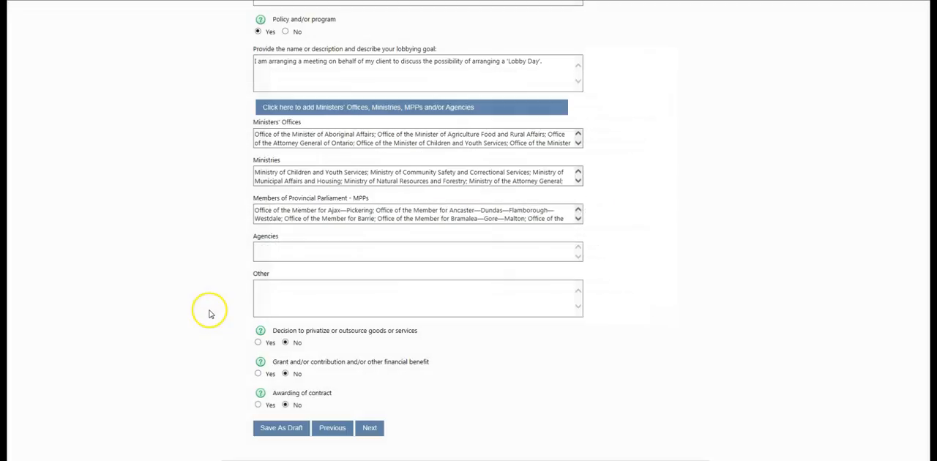
Continue to Communication Techniques, check Arranging Meeting(s) along with the other used techniques, and continue
{"action": "left_click", "coordinate": [371, 431]}
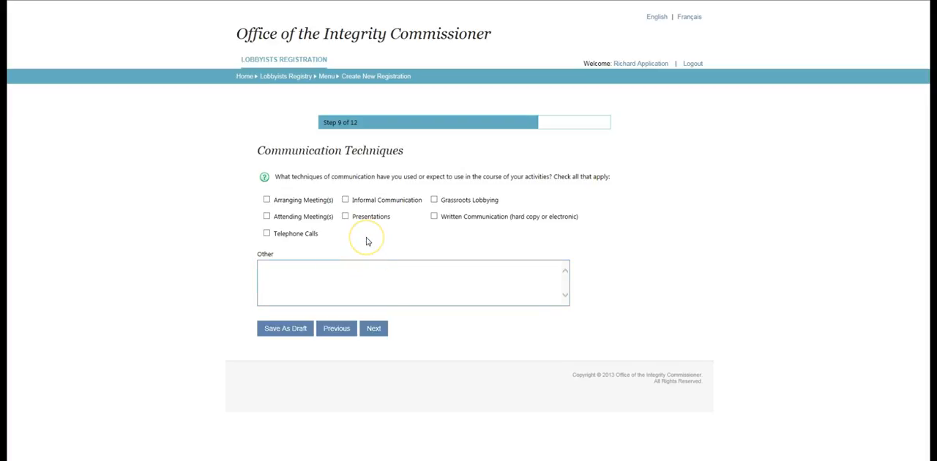
{"action": "left_click", "coordinate": [267, 199]}
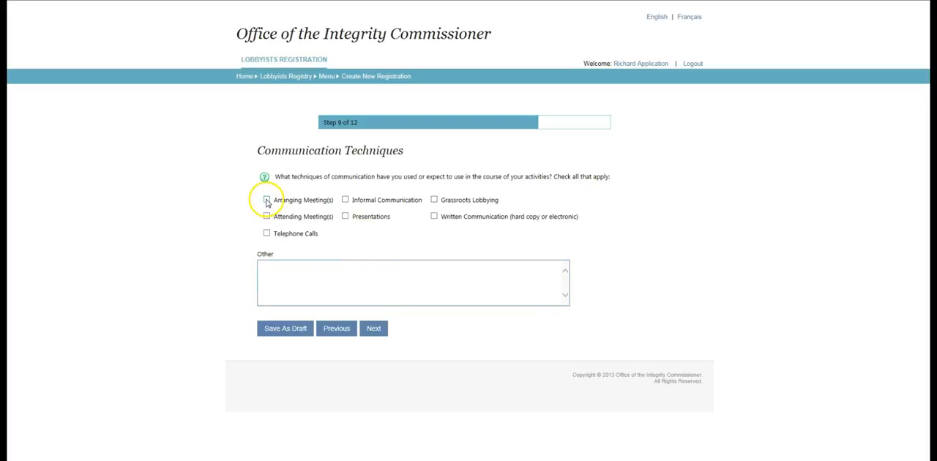
{"action": "left_click", "coordinate": [377, 331]}
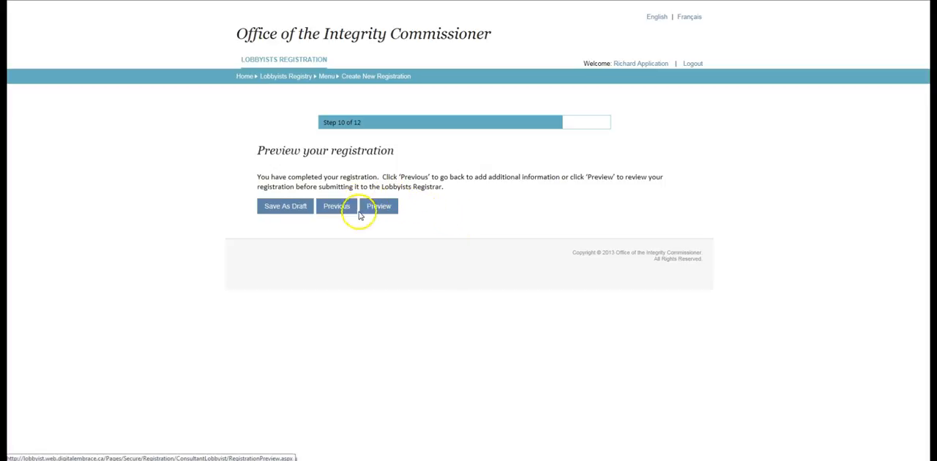
Open the registration preview and review every section of the completed registration
{"action": "left_click", "coordinate": [394, 208]}
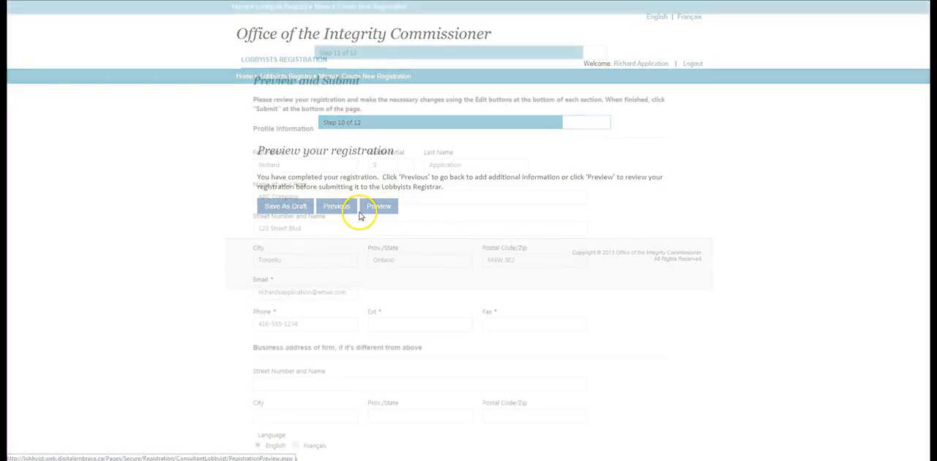
{"action": "scroll", "coordinate": [358, 217], "scroll_direction": "down", "scroll_amount": 4}
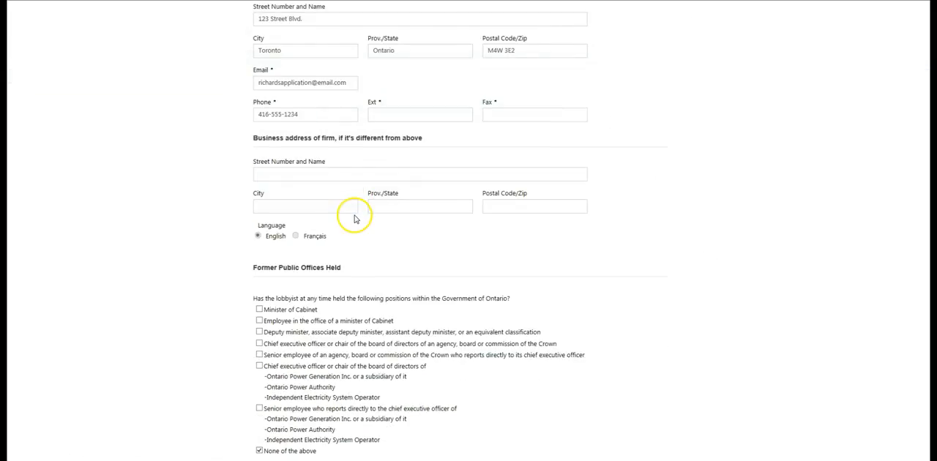
{"action": "scroll", "coordinate": [353, 217], "scroll_direction": "down", "scroll_amount": 2}
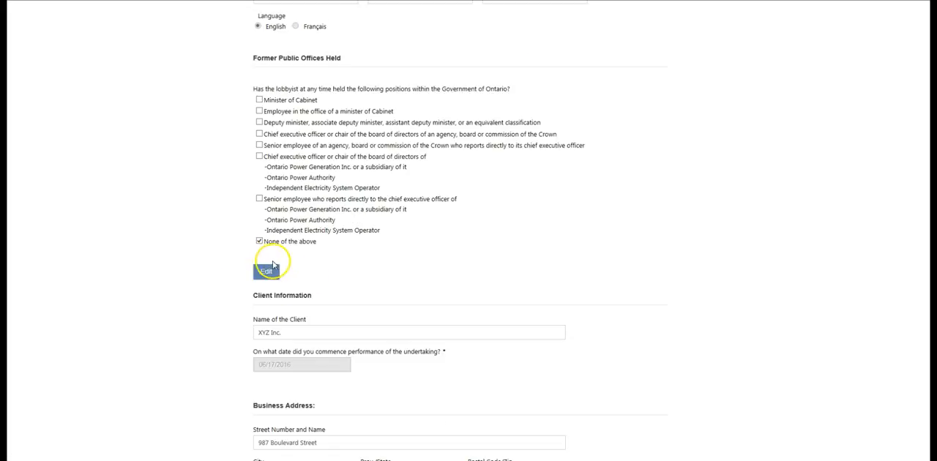
{"action": "scroll", "coordinate": [323, 282], "scroll_direction": "down", "scroll_amount": 6}
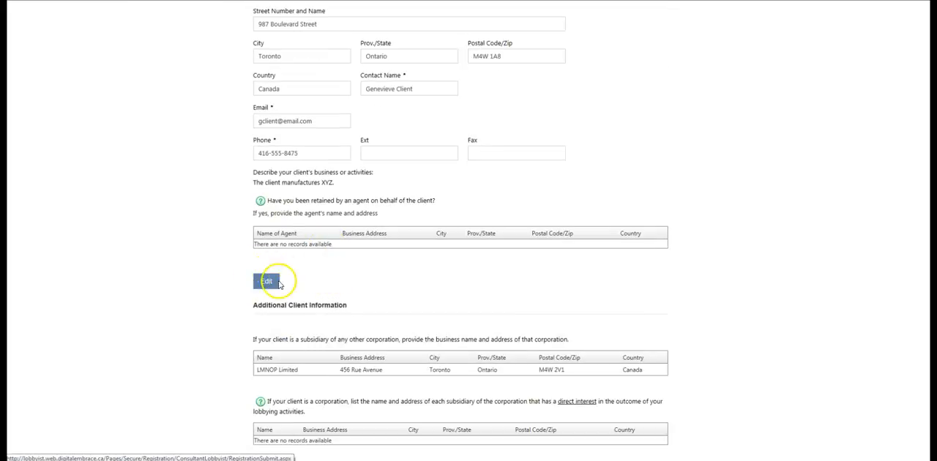
{"action": "scroll", "coordinate": [353, 298], "scroll_direction": "down", "scroll_amount": 4}
{"action": "scroll", "coordinate": [353, 299], "scroll_direction": "down", "scroll_amount": 2}
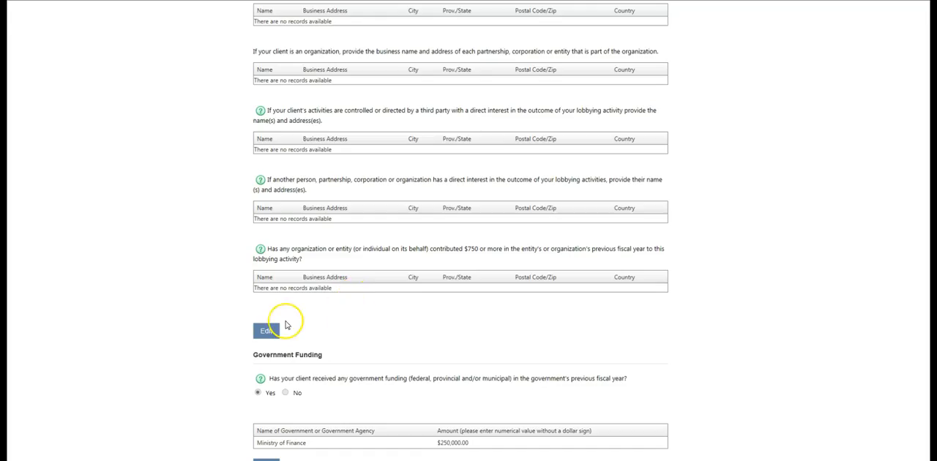
{"action": "scroll", "coordinate": [337, 346], "scroll_direction": "down", "scroll_amount": 7}
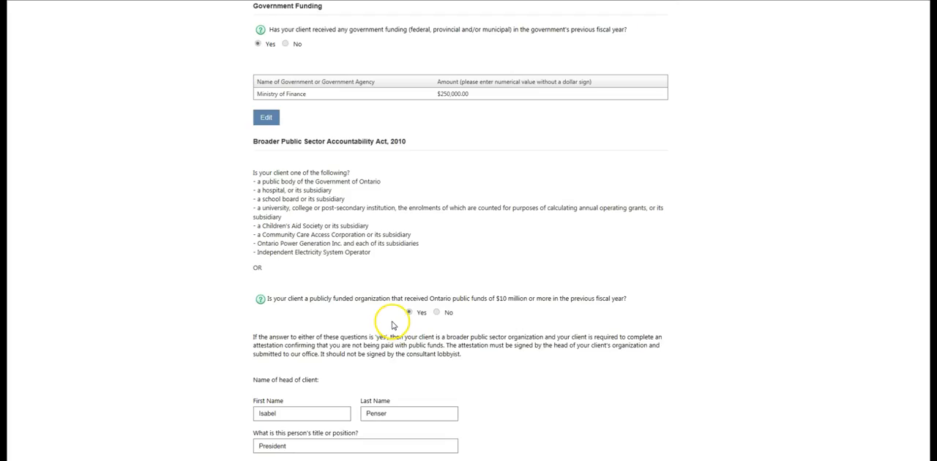
{"action": "scroll", "coordinate": [393, 325], "scroll_direction": "down", "scroll_amount": 3}
{"action": "scroll", "coordinate": [392, 323], "scroll_direction": "down", "scroll_amount": 7}
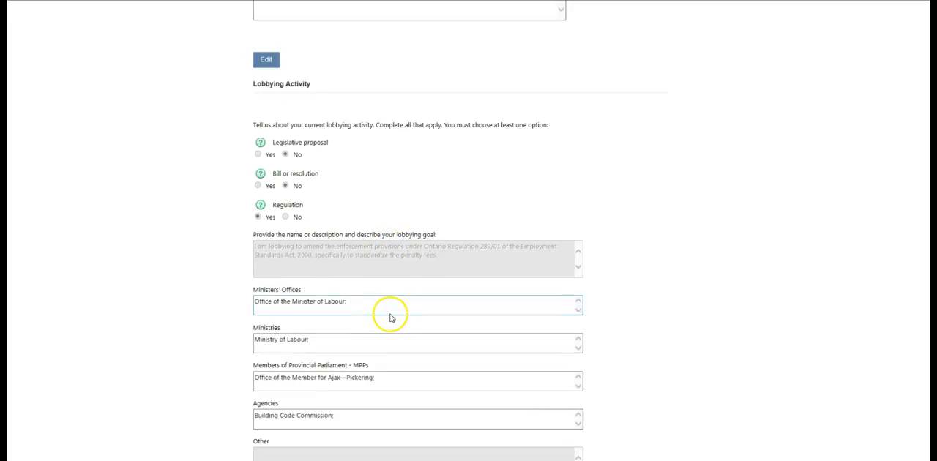
{"action": "scroll", "coordinate": [390, 318], "scroll_direction": "down", "scroll_amount": 6}
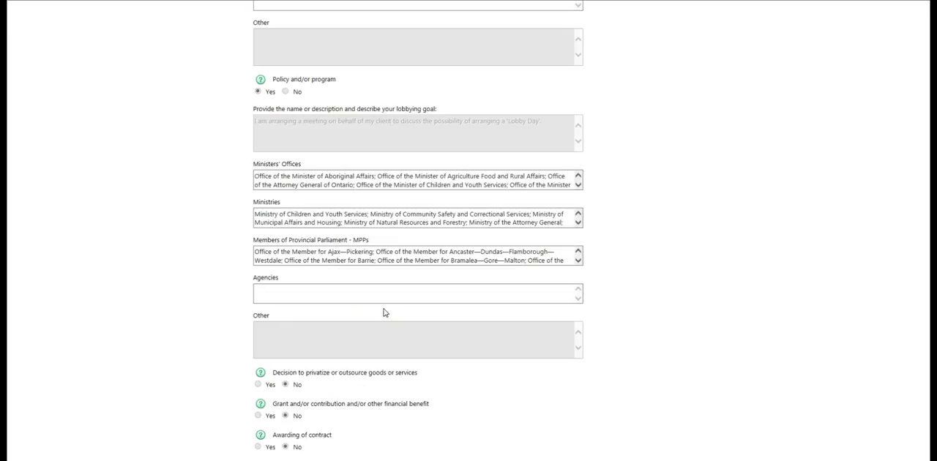
{"action": "scroll", "coordinate": [385, 313], "scroll_direction": "down", "scroll_amount": 4}
{"action": "scroll", "coordinate": [385, 313], "scroll_direction": "down", "scroll_amount": 3}
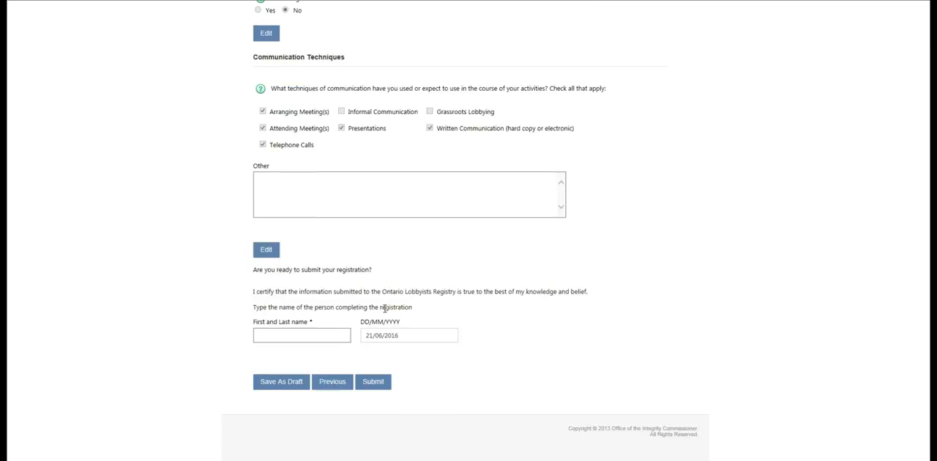
Enter the name of the person completing the registration, submit it, and close the confirmation
{"action": "left_click", "coordinate": [312, 335]}
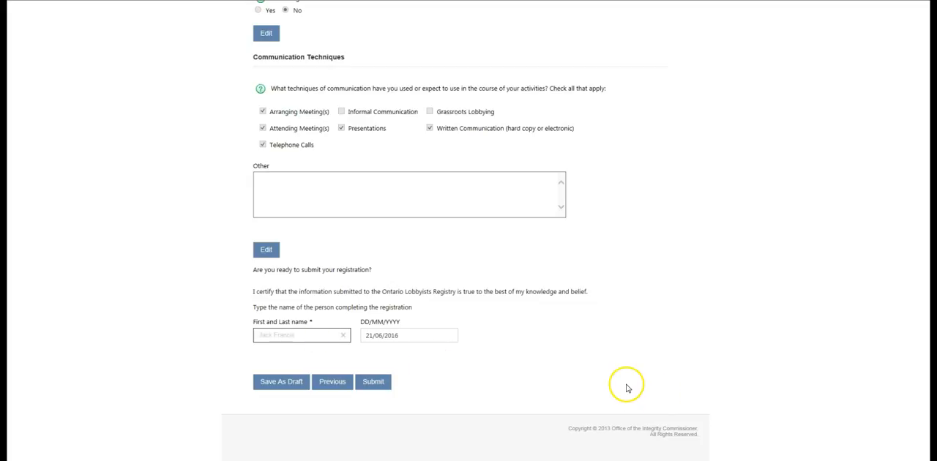
{"action": "left_click", "coordinate": [374, 388]}
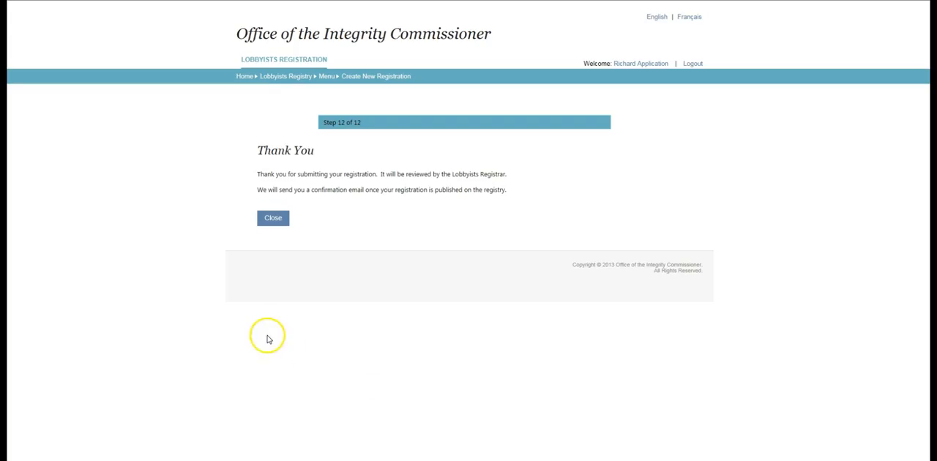
{"action": "left_click", "coordinate": [271, 212]}
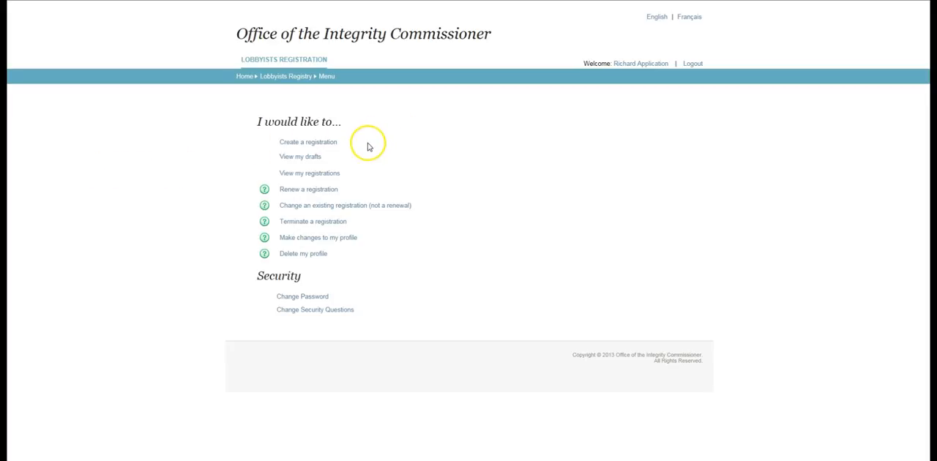
Open the list of your registrations and go back to the menu
{"action": "left_click", "coordinate": [315, 178]}
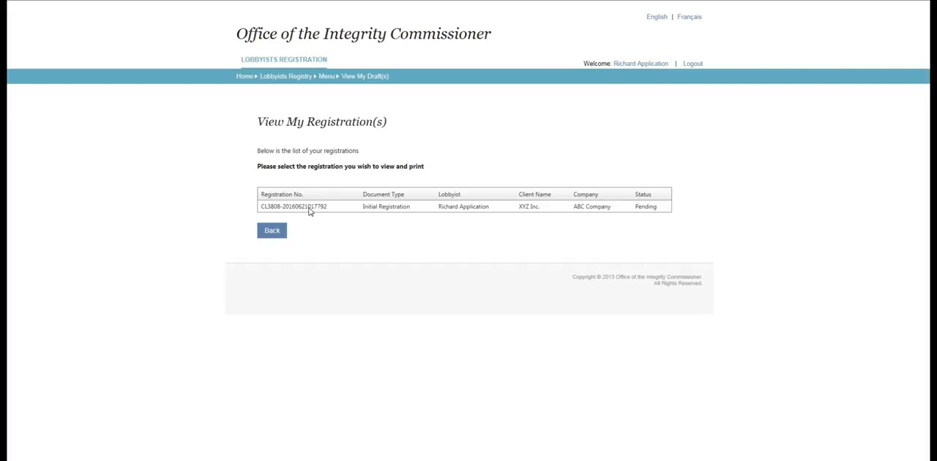
{"action": "left_click", "coordinate": [276, 232]}
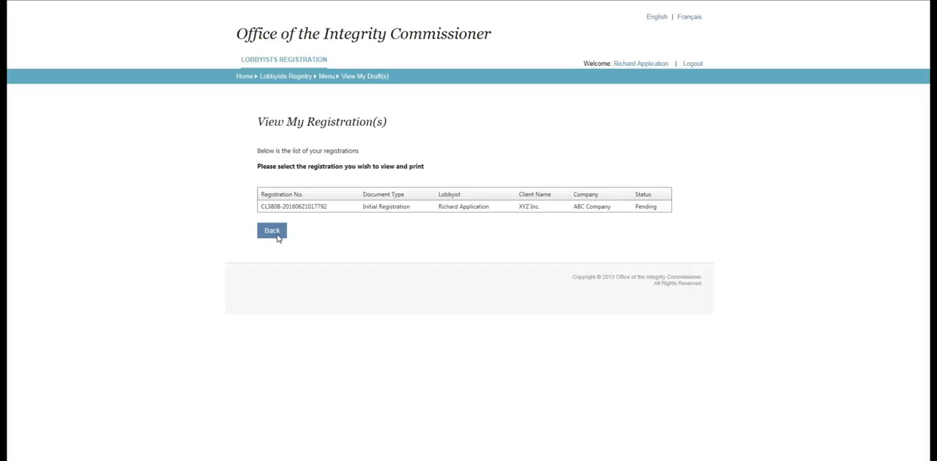